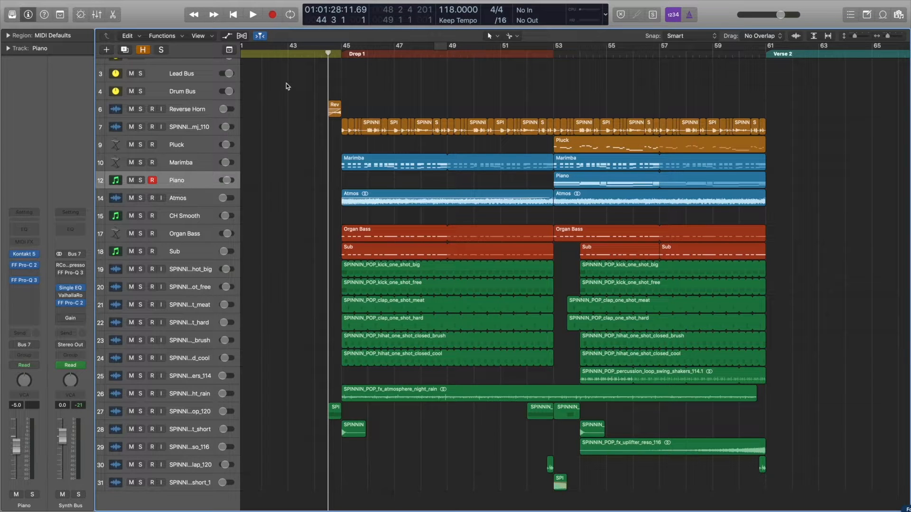
# Play the drop, set a cycle range from bar 45 to 53, and listen to the trumpet loop track soloed.
pyautogui.press('space')
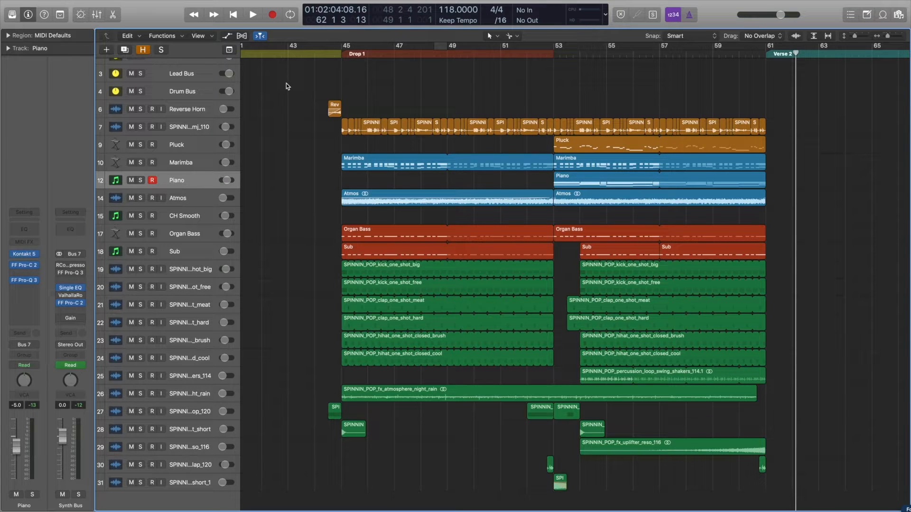
pyautogui.moveTo(342, 46); pyautogui.dragTo(557, 89)
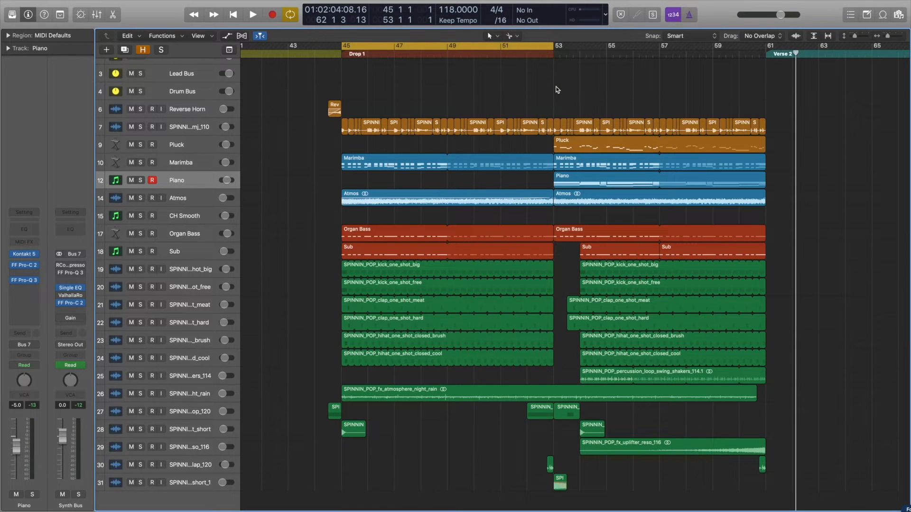
pyautogui.click(141, 127)
pyautogui.press('space')
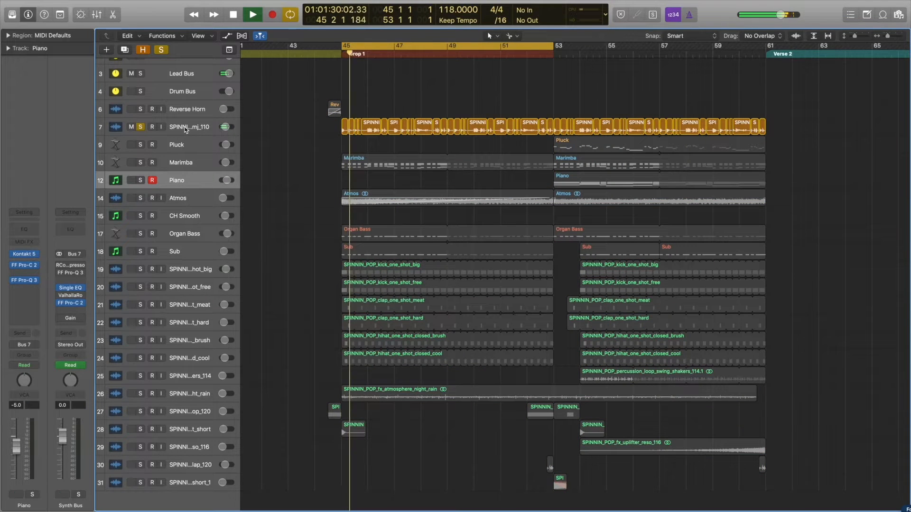
pyautogui.click(185, 130)
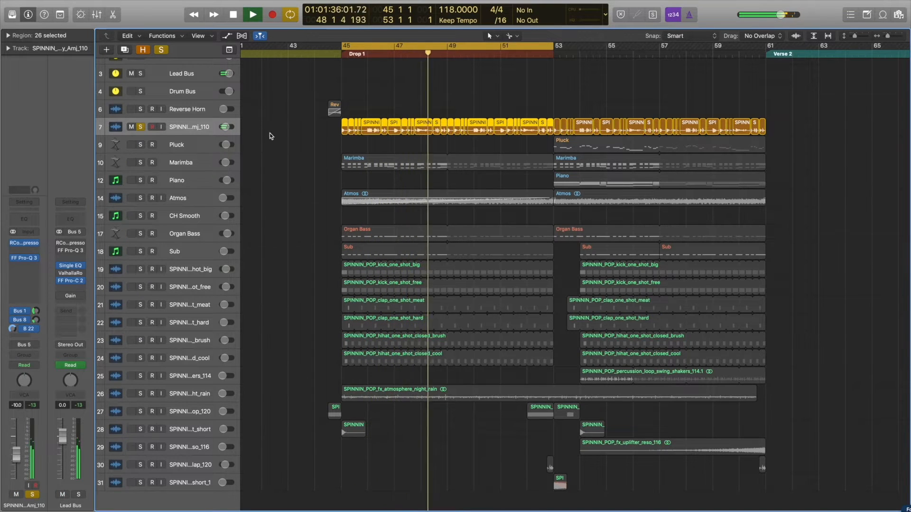
pyautogui.press('space')
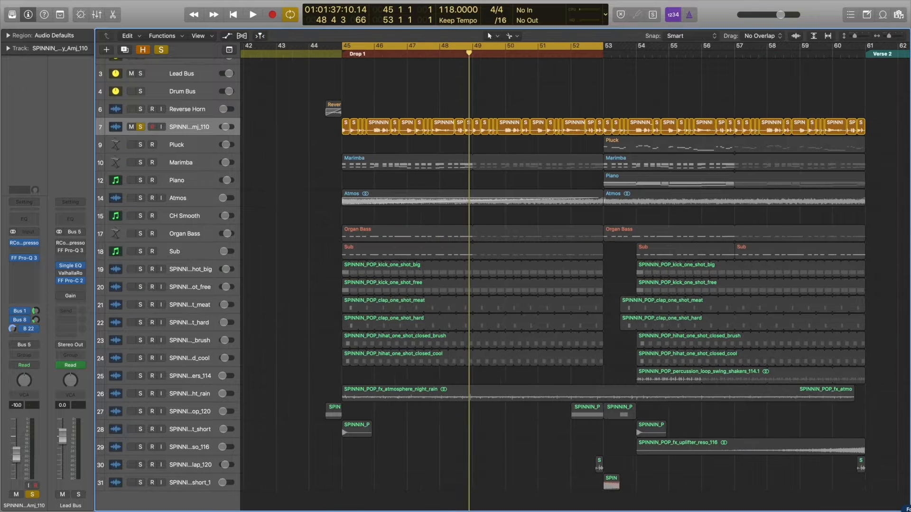
# Browse to the SPINNIN_POP_trumpet_loops folder and locate SPINNIN_POP_trumpet_loop_sunny_Amj_110.wav among the files.
pyautogui.click(899, 17)
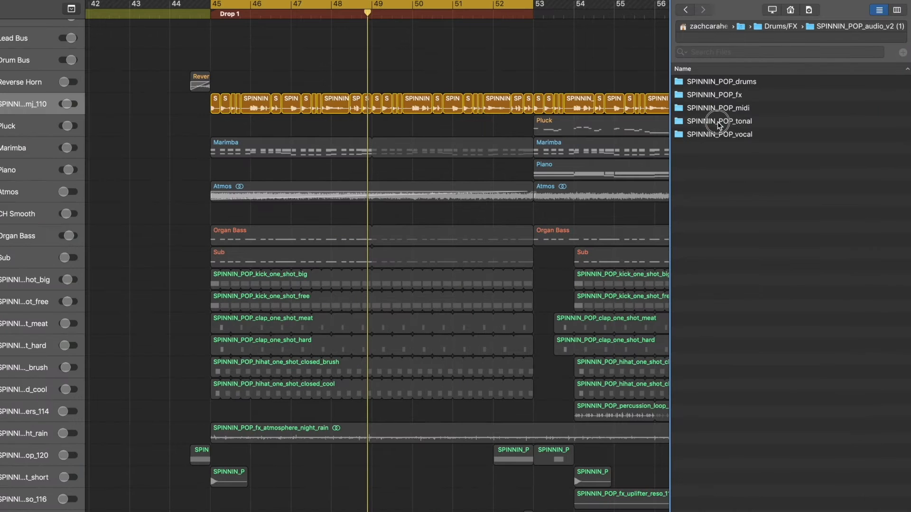
pyautogui.doubleClick(719, 122)
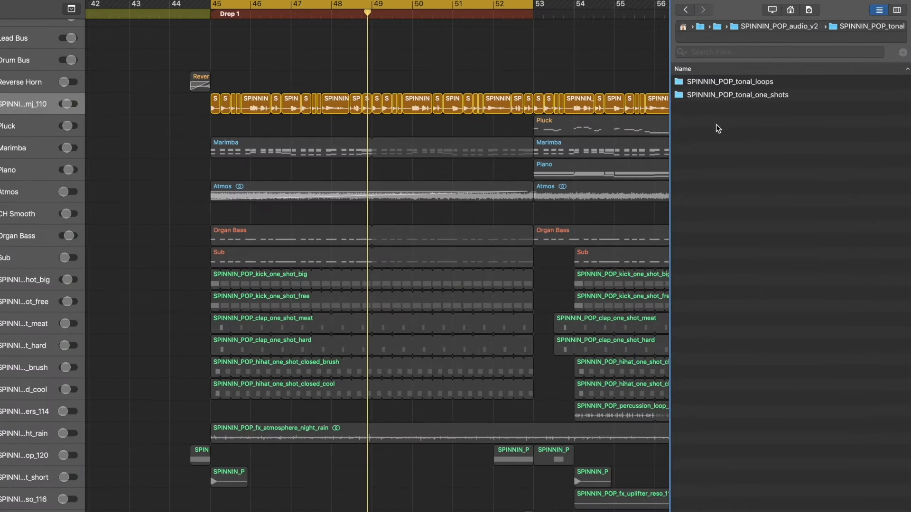
pyautogui.doubleClick(727, 81)
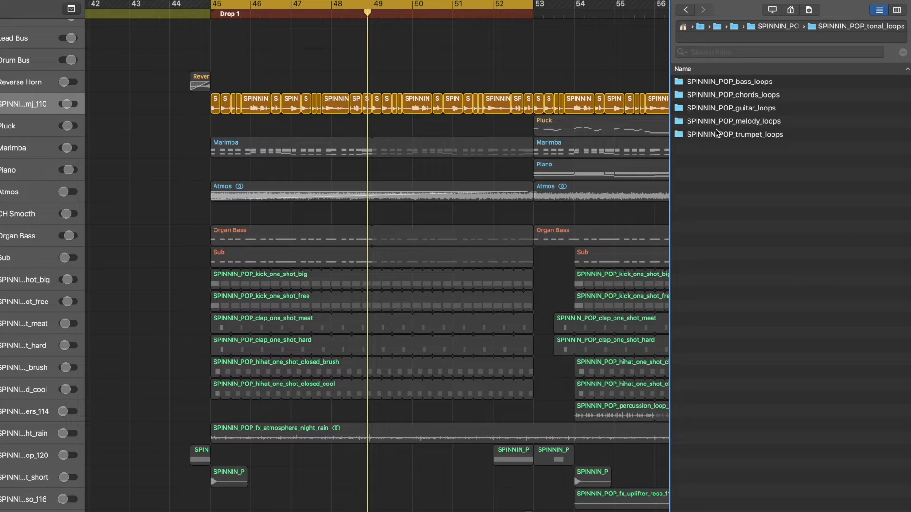
pyautogui.doubleClick(734, 134)
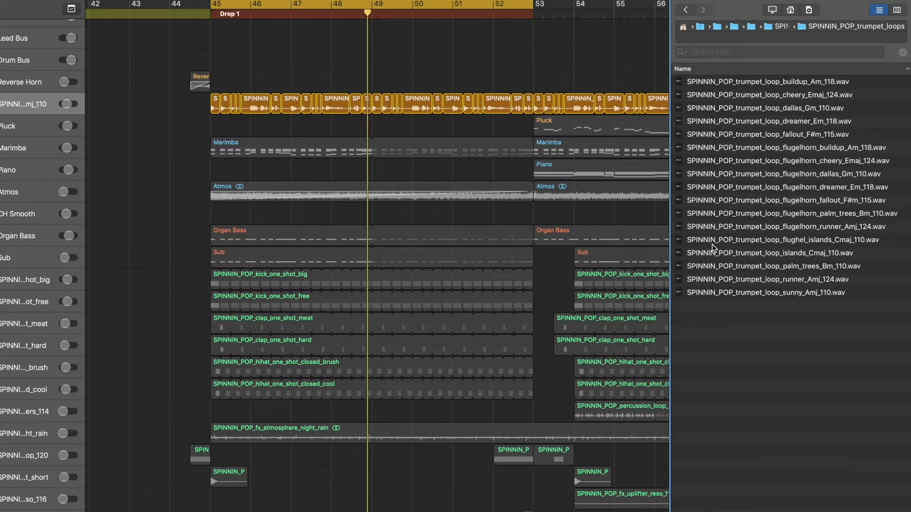
pyautogui.click(746, 295)
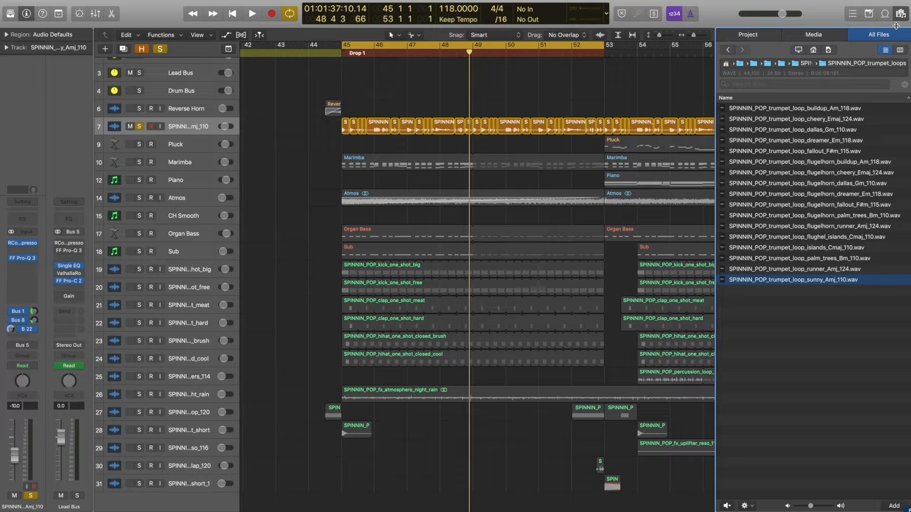
pyautogui.click(900, 14)
# Replay the cycled section and turn off the trumpet loop track's solo.
pyautogui.press('space')
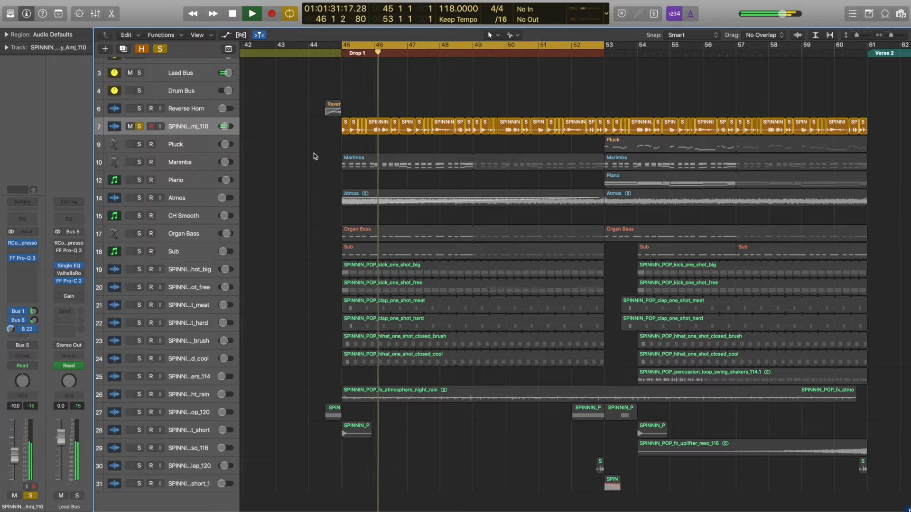
pyautogui.hotkey('ctrl', 's')
pyautogui.press('space')
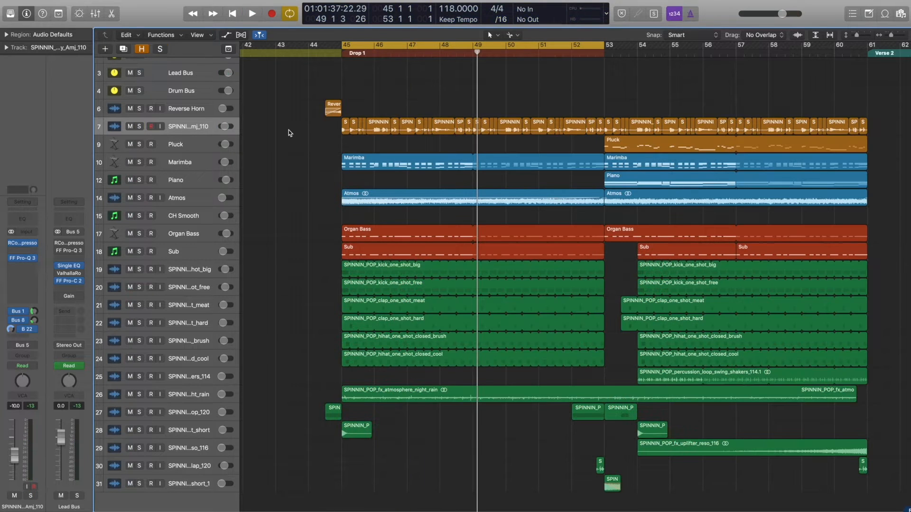
# Show the ValhallaRoom reverb on the trumpet's Bus 1 send and the EchoBoy Jr. delay on its Bus 8 send.
pyautogui.click(27, 316)
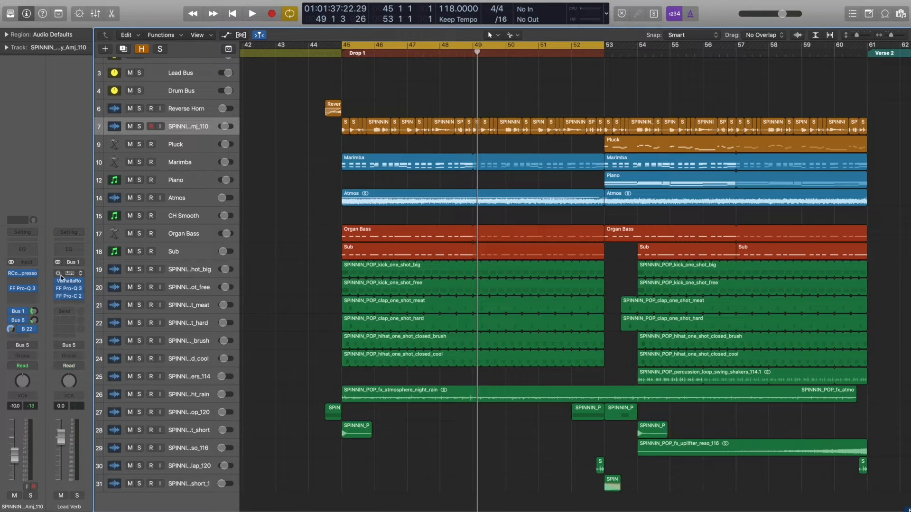
pyautogui.click(69, 283)
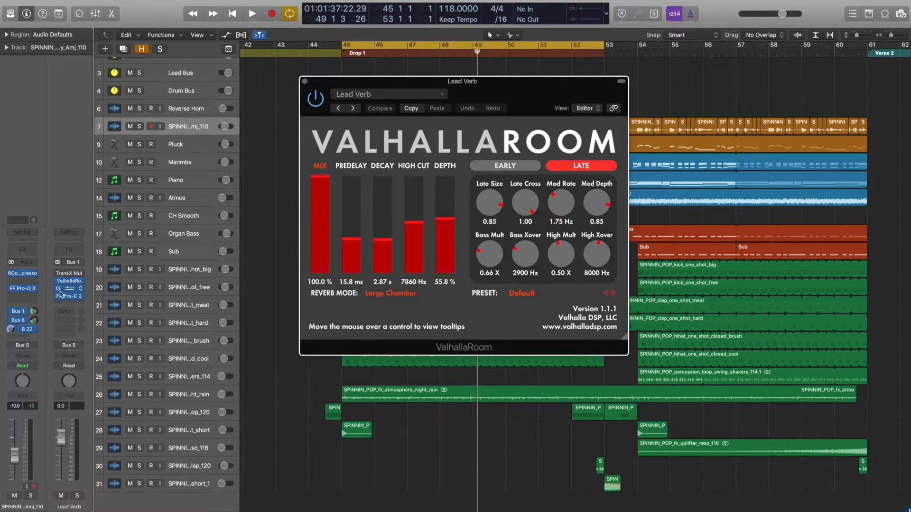
pyautogui.click(24, 321)
pyautogui.click(69, 280)
pyautogui.moveTo(286, 17); pyautogui.dragTo(671, 257)
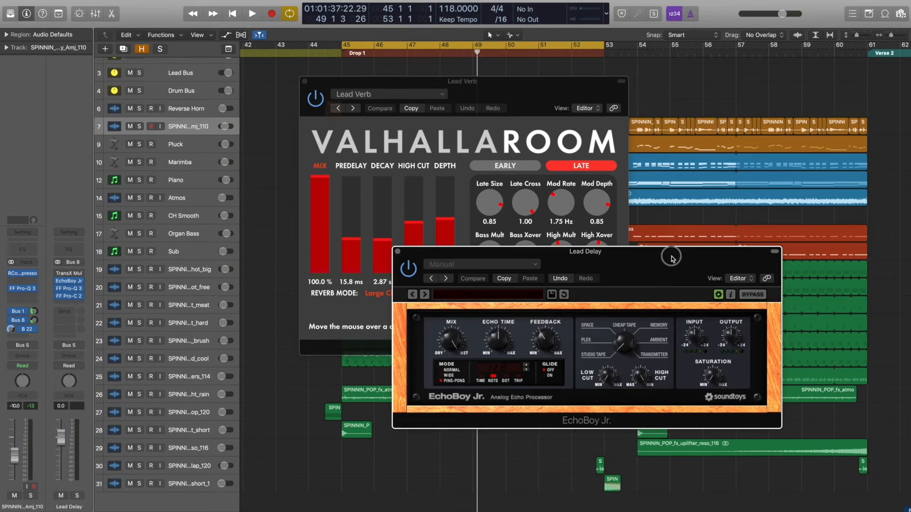
# Inspect the trumpet track's RCompressor while the drop plays, and close the plug-in windows.
pyautogui.click(23, 275)
pyautogui.moveTo(118, 18); pyautogui.dragTo(341, 130)
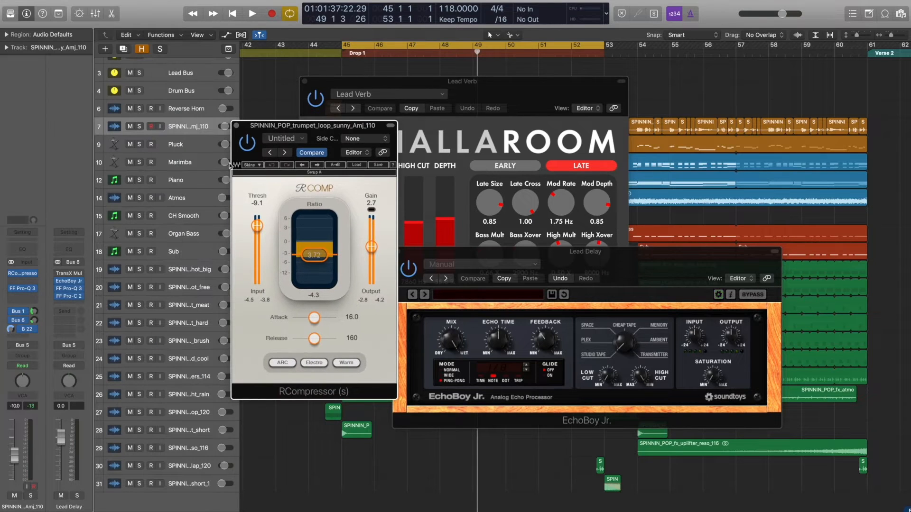
pyautogui.press('space')
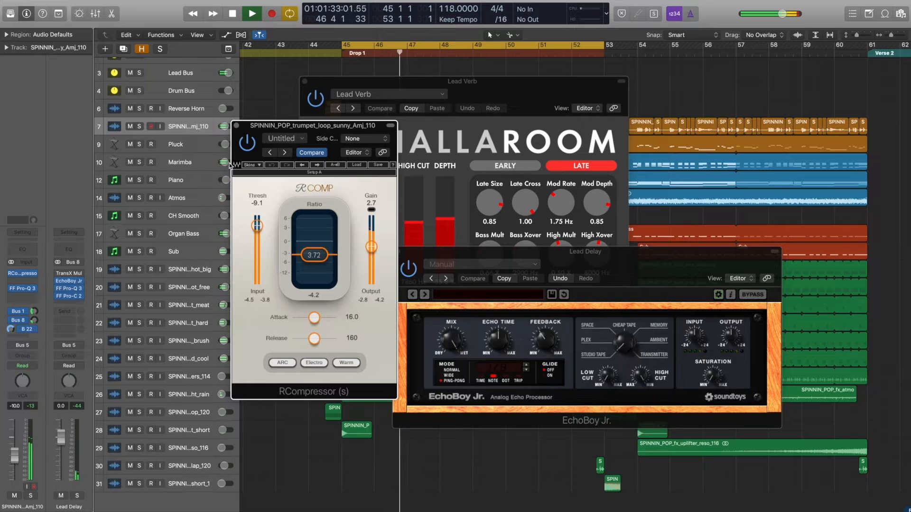
pyautogui.press('space')
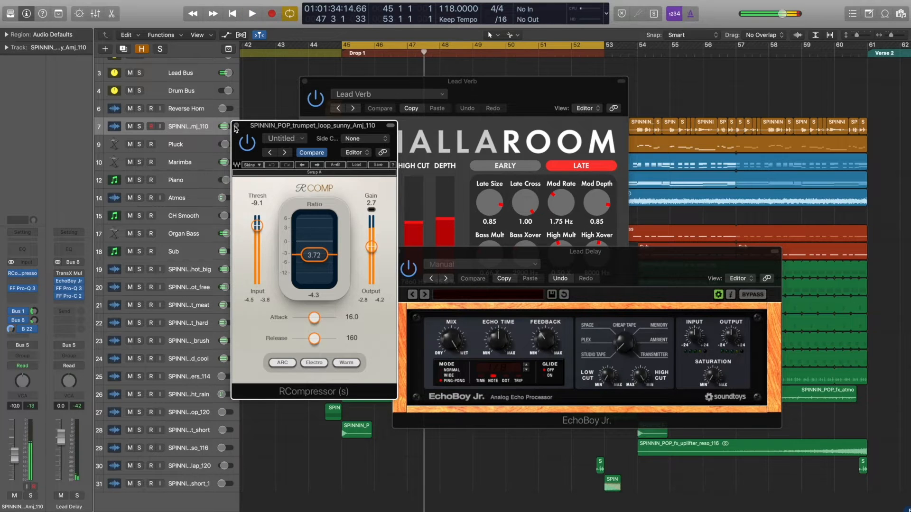
pyautogui.keyDown('alt'); pyautogui.click(236, 126); pyautogui.keyUp('alt')
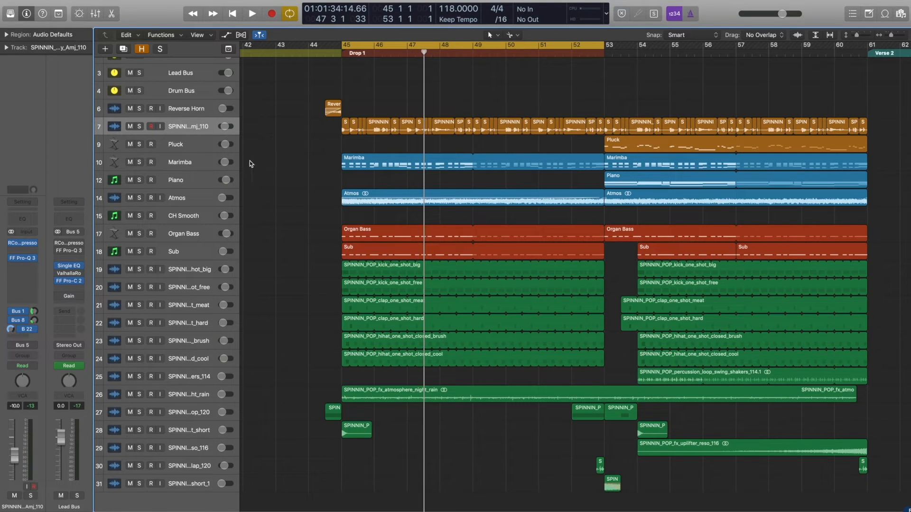
# Solo the Marimba track and play its first drop region with the notes shown in the Piano Roll.
pyautogui.click(139, 162)
pyautogui.press('space')
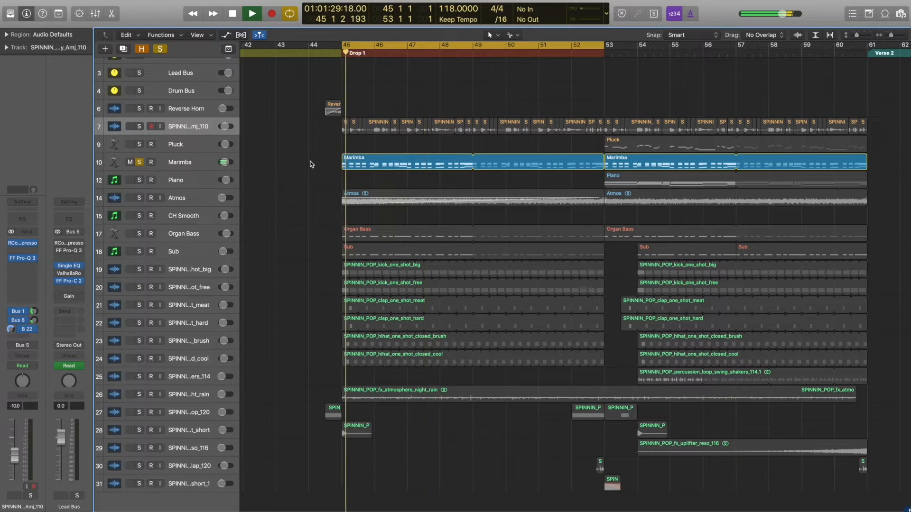
pyautogui.doubleClick(343, 161)
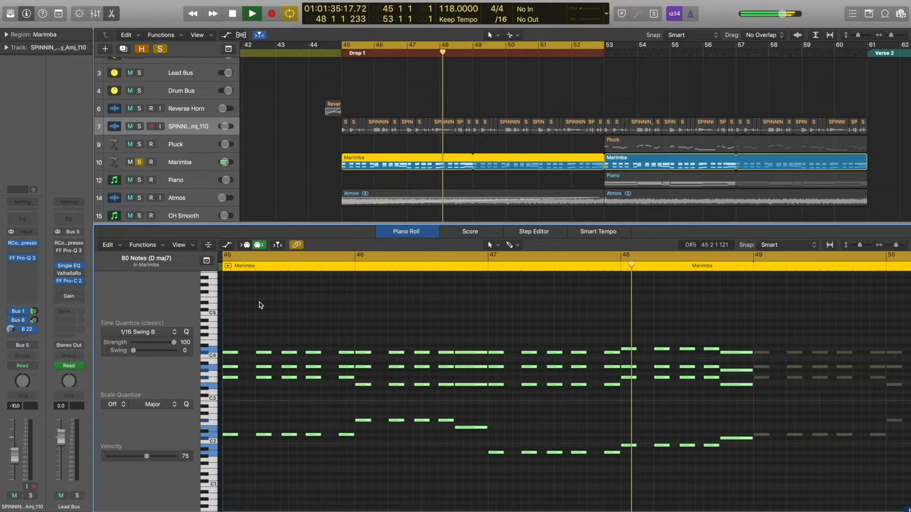
pyautogui.press('space')
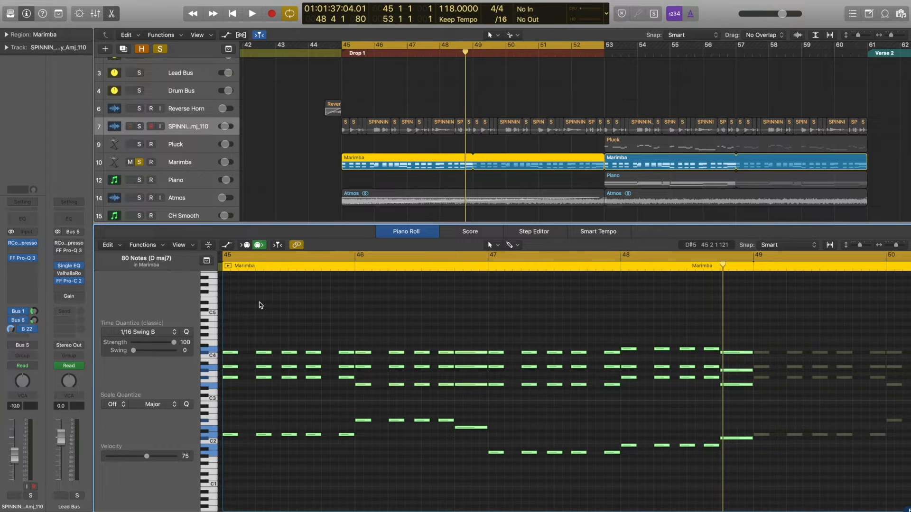
pyautogui.click(349, 159)
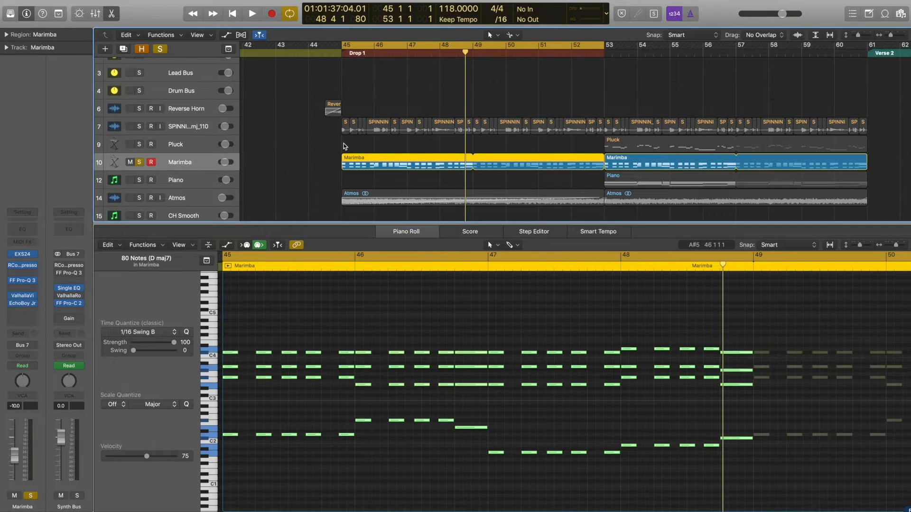
# Browse through the tonal one-shots to the SPINNIN_POP_synth_one_shots folder in the file browser.
pyautogui.click(900, 13)
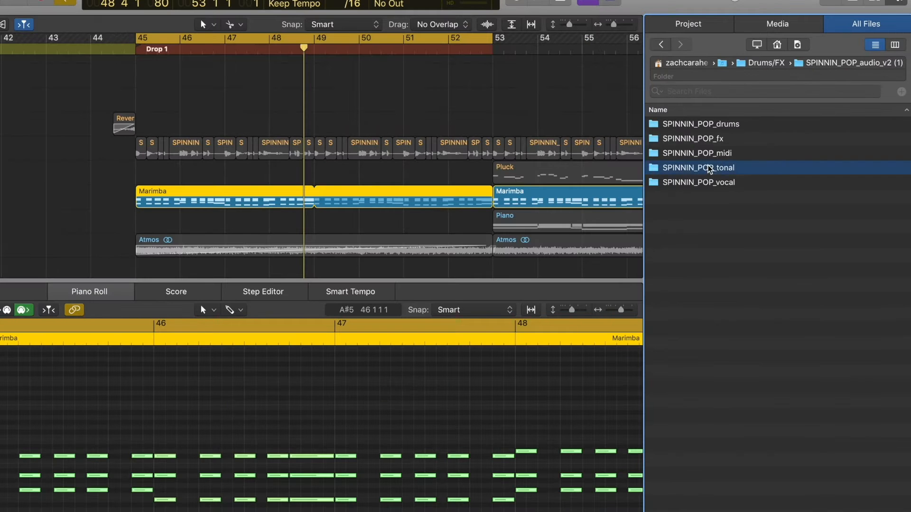
pyautogui.doubleClick(797, 141)
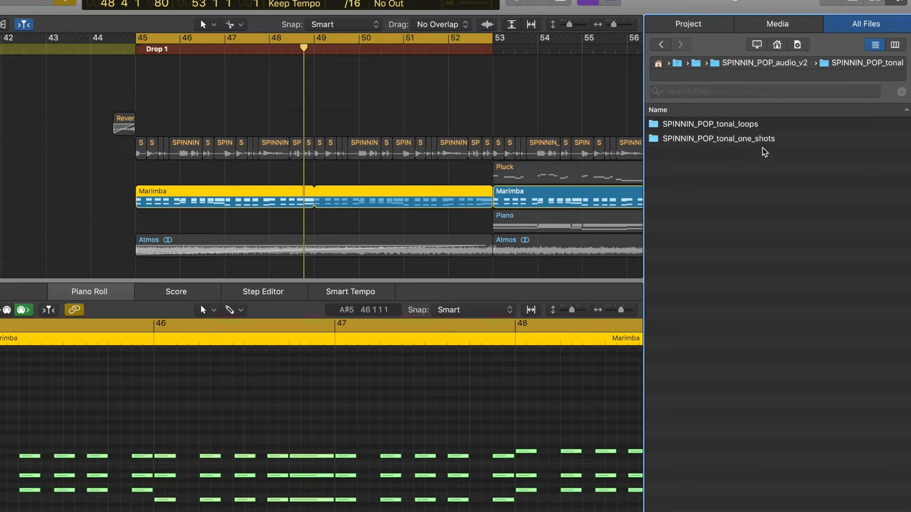
pyautogui.doubleClick(731, 139)
pyautogui.doubleClick(746, 125)
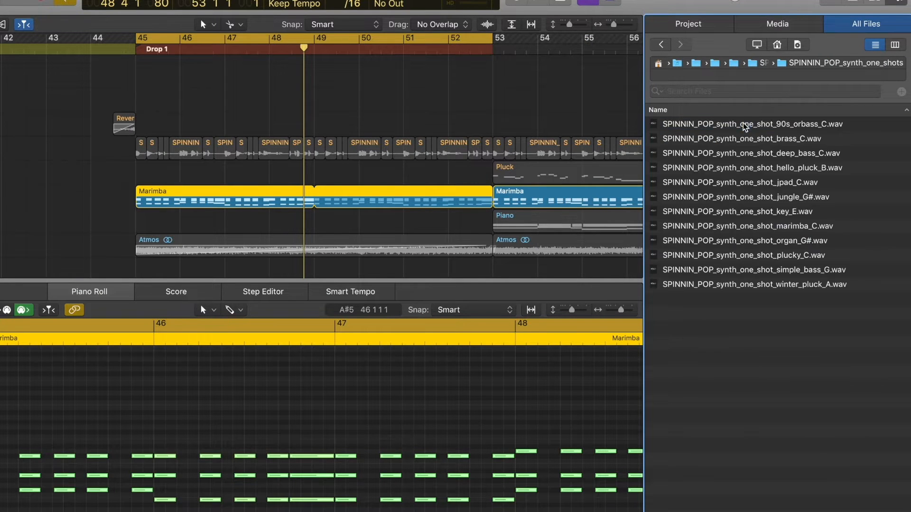
# Select the SPINNIN_POP_synth_one_shot_marimba_C.wav sample and examine the Marimba track's zones in the EXS24 instrument editor.
pyautogui.click(750, 227)
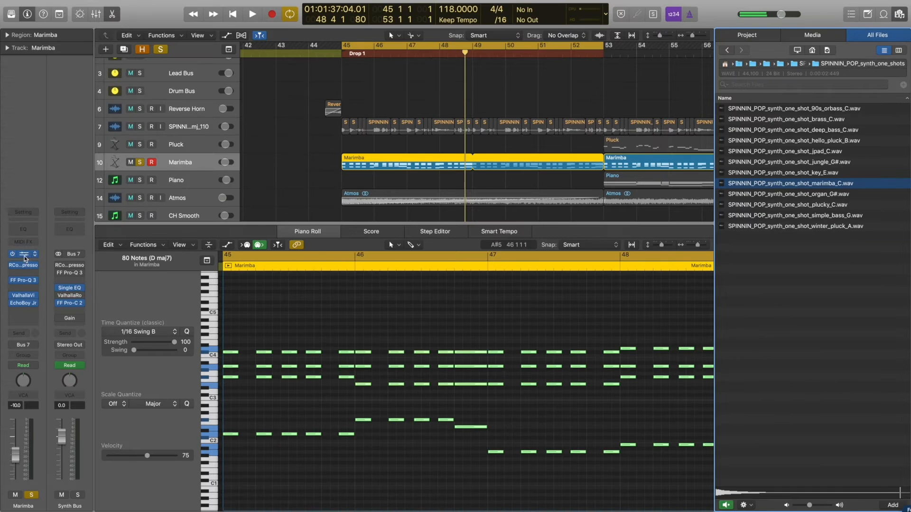
pyautogui.click(24, 255)
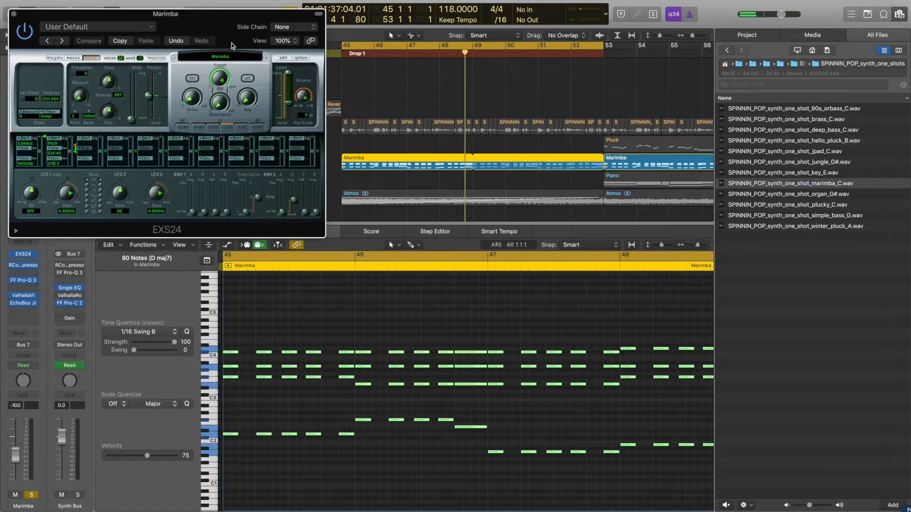
pyautogui.click(283, 58)
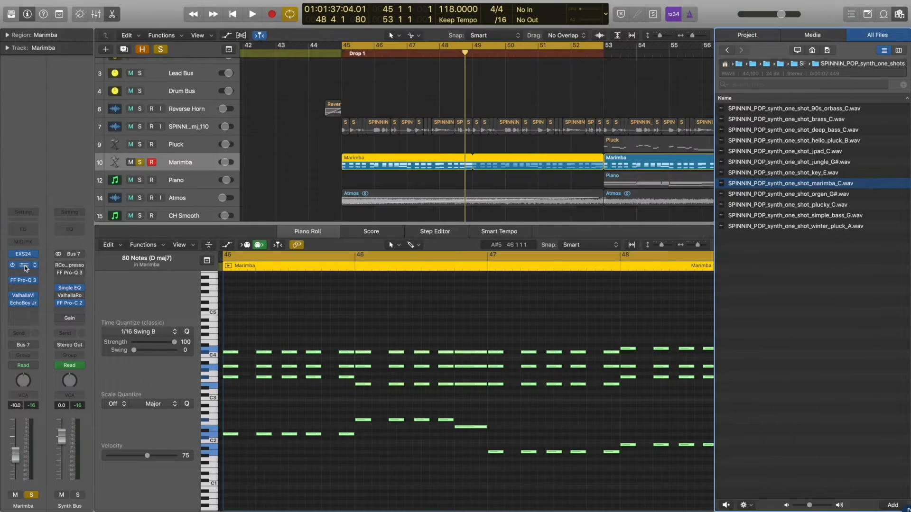
# Lay out the Marimba track's RCompressor, FF Pro-Q 3 and ValhallaVintageVerb windows for review, and open its EchoBoy Jr. delay.
pyautogui.click(23, 265)
pyautogui.moveTo(118, 31); pyautogui.dragTo(326, 72)
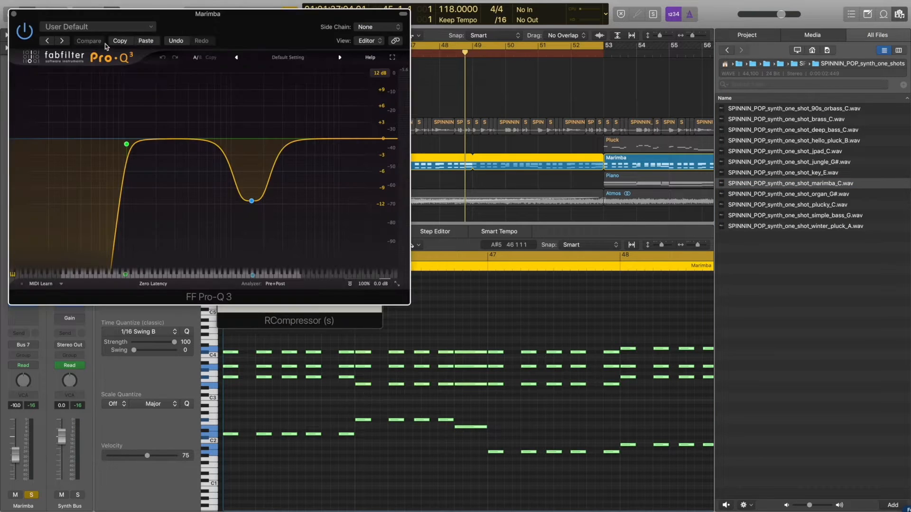
pyautogui.moveTo(160, 20); pyautogui.dragTo(527, 101)
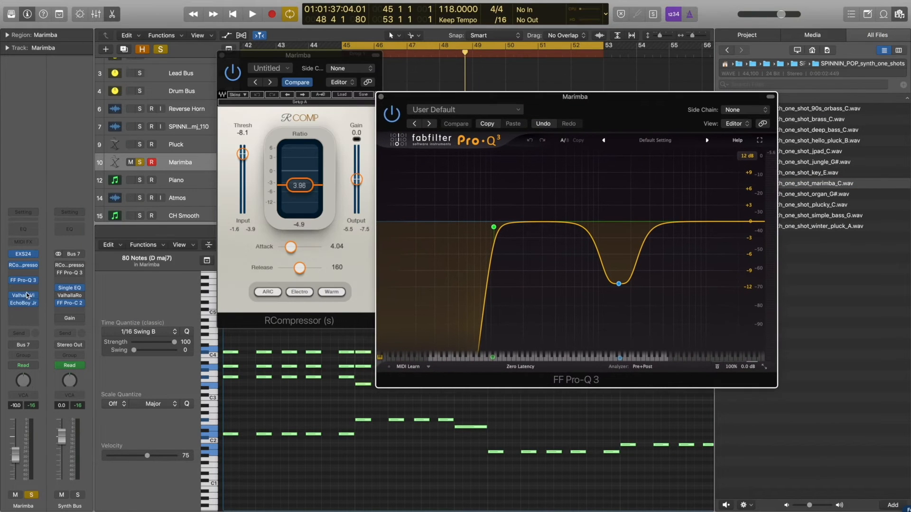
pyautogui.click(23, 296)
pyautogui.moveTo(207, 23); pyautogui.dragTo(529, 141)
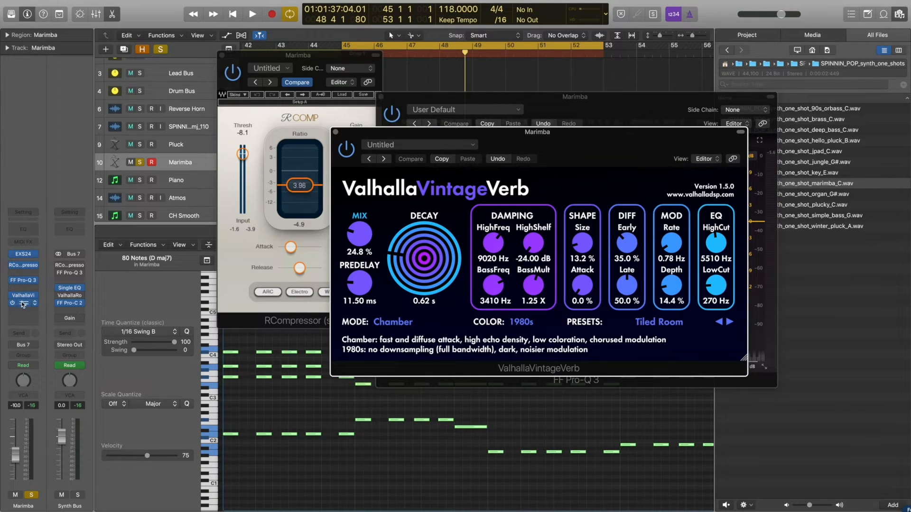
pyautogui.click(23, 303)
# Play the cycled drop with the plug-in windows hidden and the Marimba track unsoloed.
pyautogui.press('space')
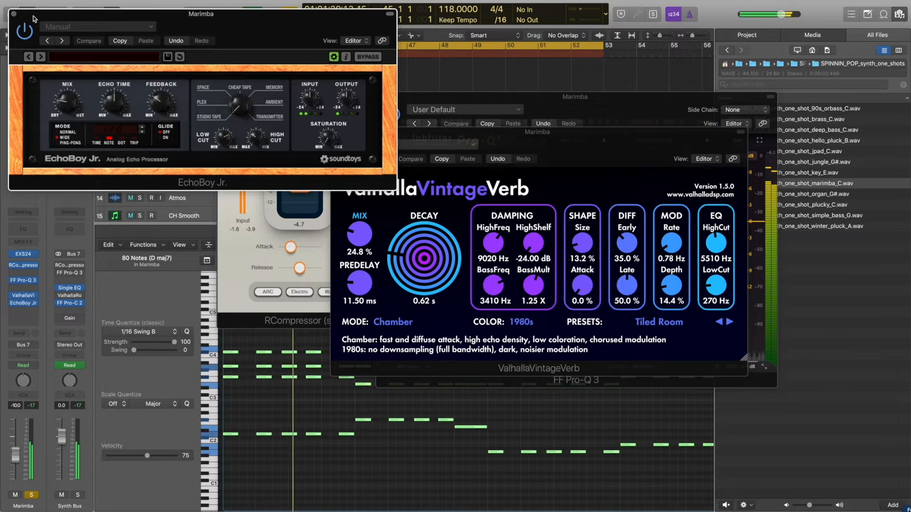
pyautogui.press('v')
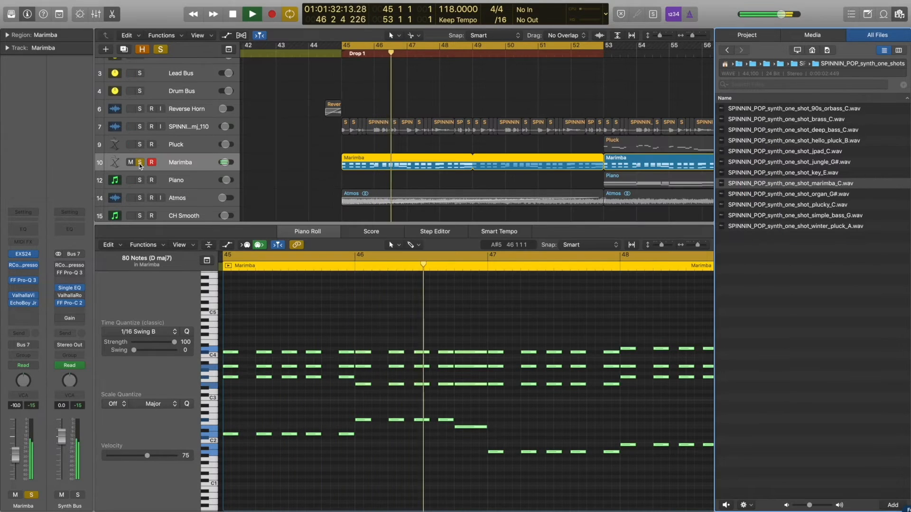
pyautogui.click(140, 162)
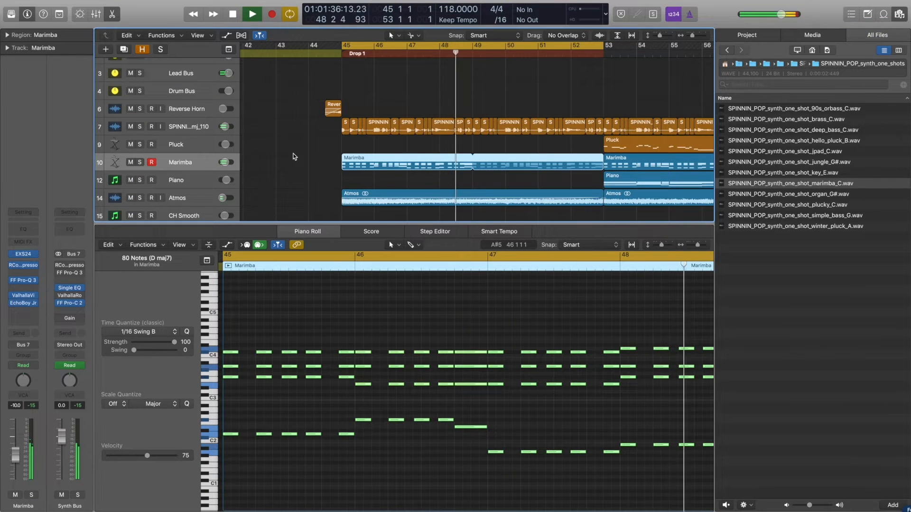
# Hide the file browser and the Piano Roll, leaving the arrangement with nothing selected.
pyautogui.click(899, 14)
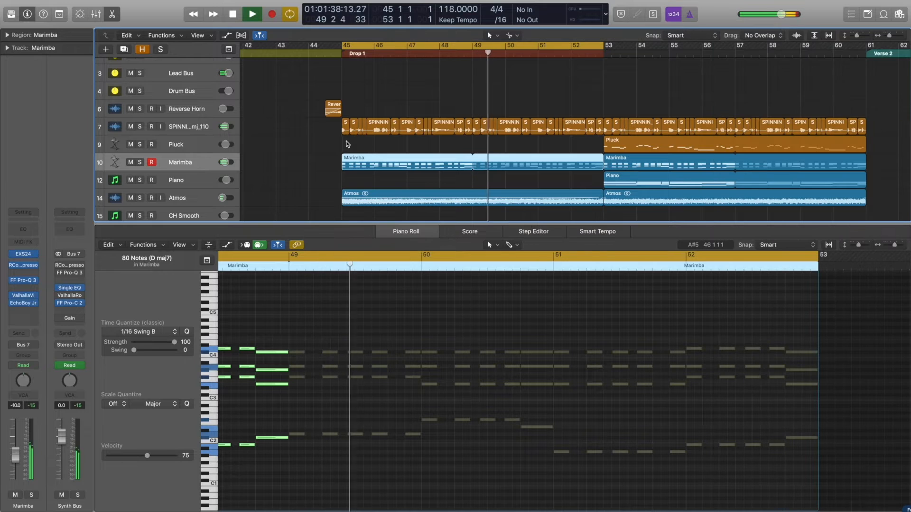
pyautogui.press('p')
pyautogui.click(313, 176)
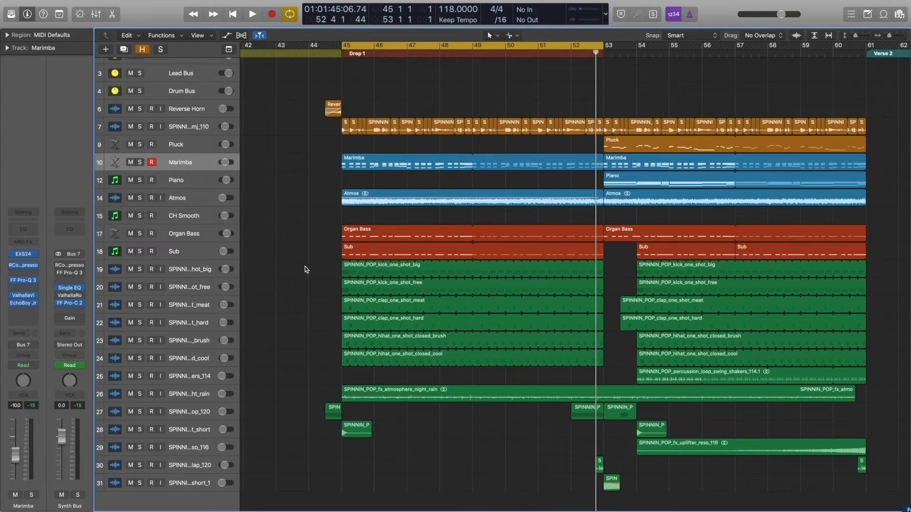
# Solo the drum and FX tracks 19 to 31, from SPINNIN_POP_kick_one_shot_big downward, and play them over the cycled Drop 1.
pyautogui.moveTo(387, 325); pyautogui.dragTo(598, 494)
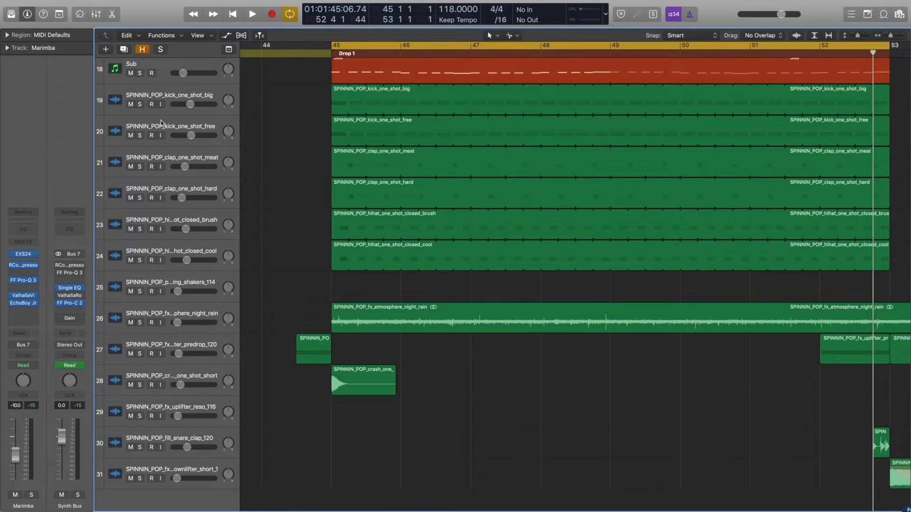
pyautogui.moveTo(139, 104); pyautogui.dragTo(128, 506)
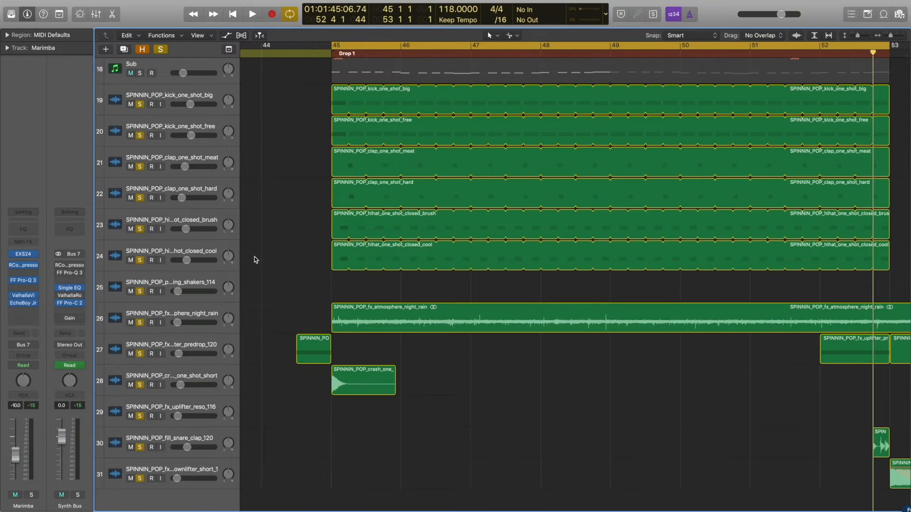
pyautogui.press('space')
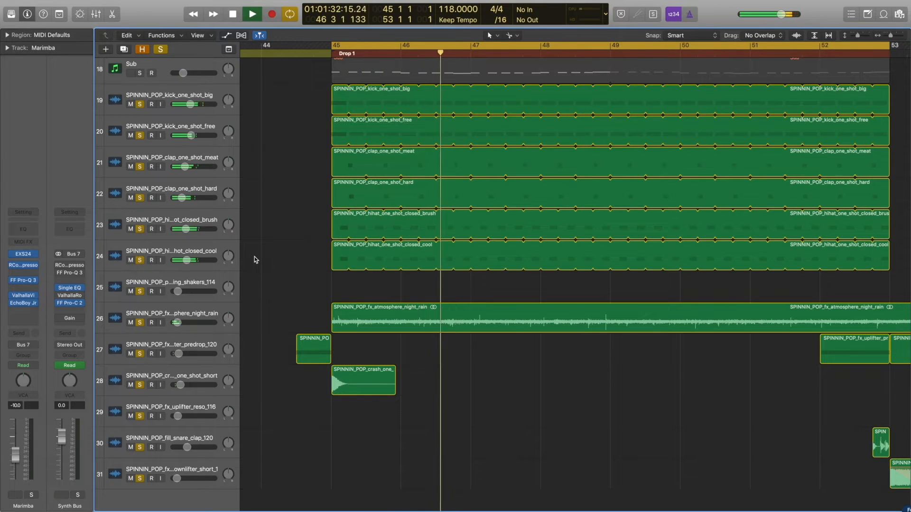
pyautogui.press('space')
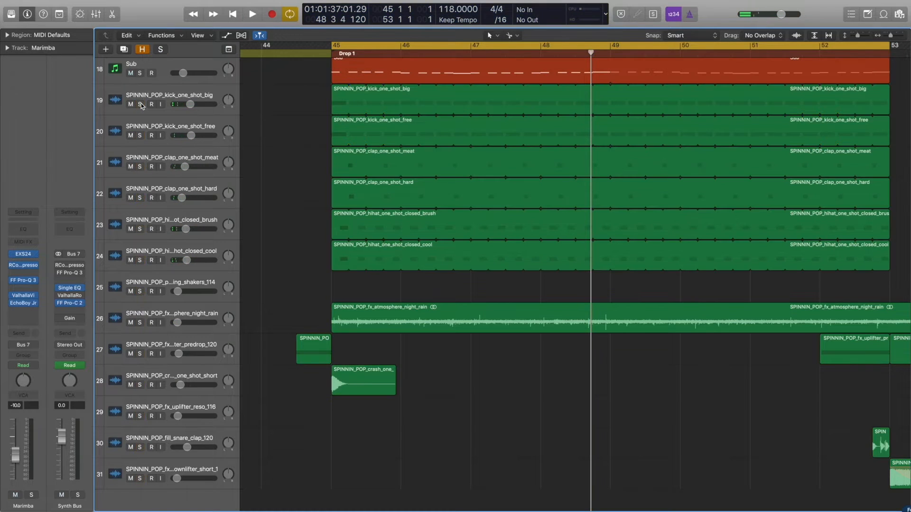
# Audition the SPINNIN_POP_kick_one_shot_big and SPINNIN_POP_kick_one_shot_free tracks soloed in turn, and solo the big kick again.
pyautogui.keyDown('alt'); pyautogui.click(140, 105); pyautogui.keyUp('alt')
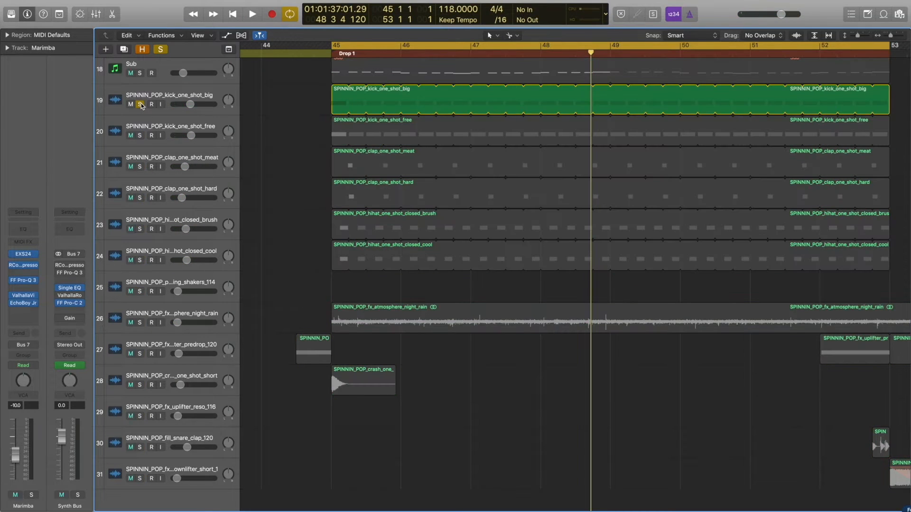
pyautogui.press('space')
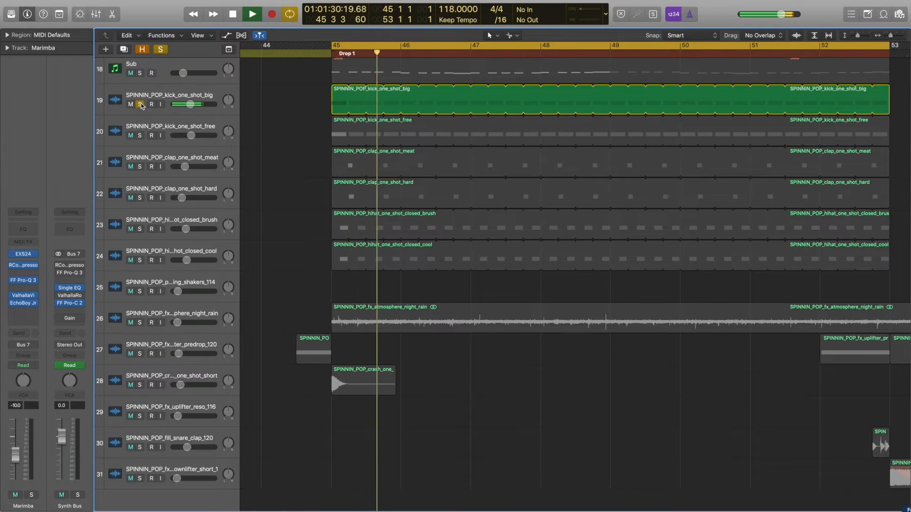
pyautogui.press('space')
pyautogui.click(140, 105)
pyautogui.click(140, 136)
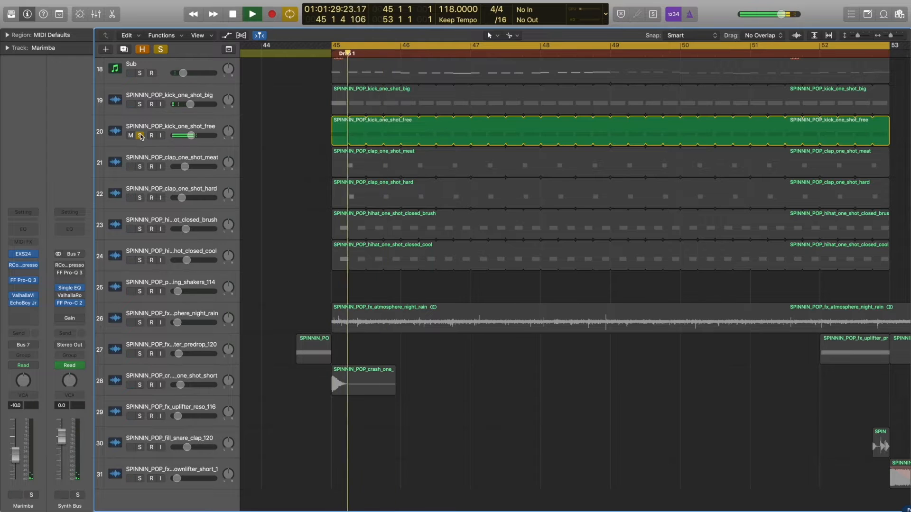
pyautogui.press('space')
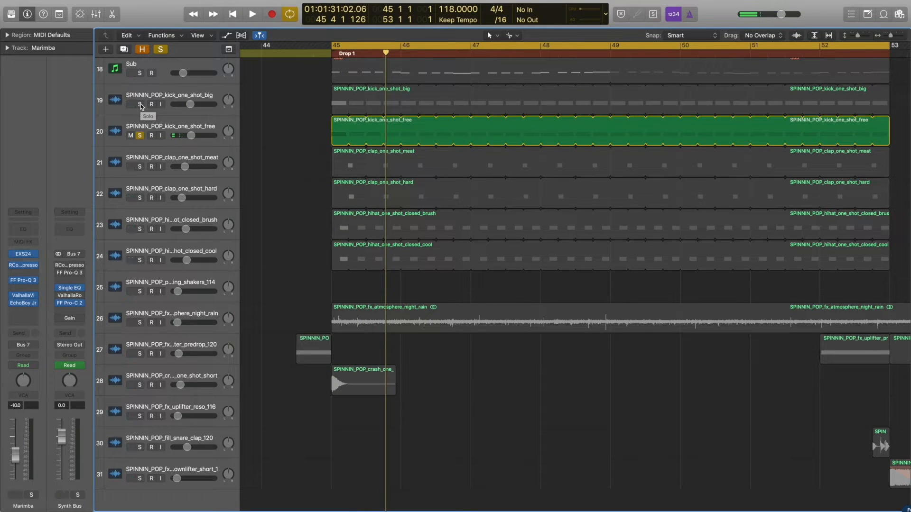
pyautogui.click(140, 105)
# Audition the soloed SPINNIN_POP_hihat_one_shot_closed_cool and closed_brush tracks.
pyautogui.press('space')
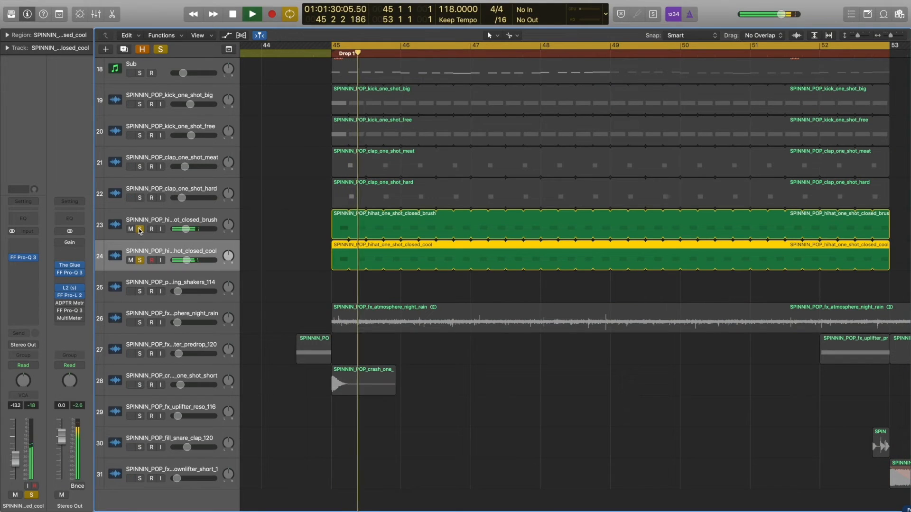
pyautogui.press('space')
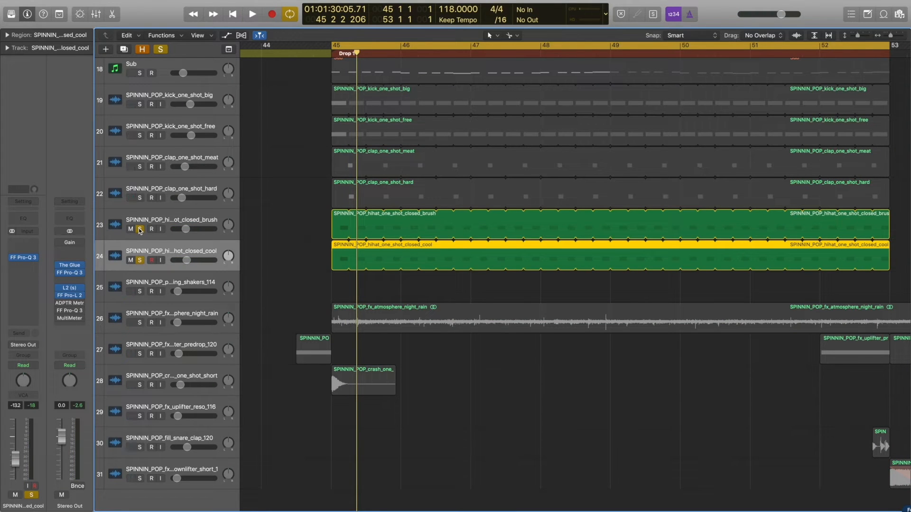
pyautogui.keyDown('alt'); pyautogui.click(140, 229); pyautogui.keyUp('alt')
# Play the cycled drop with no tracks soloed, showing all drop tracks in the arrangement.
pyautogui.press('space')
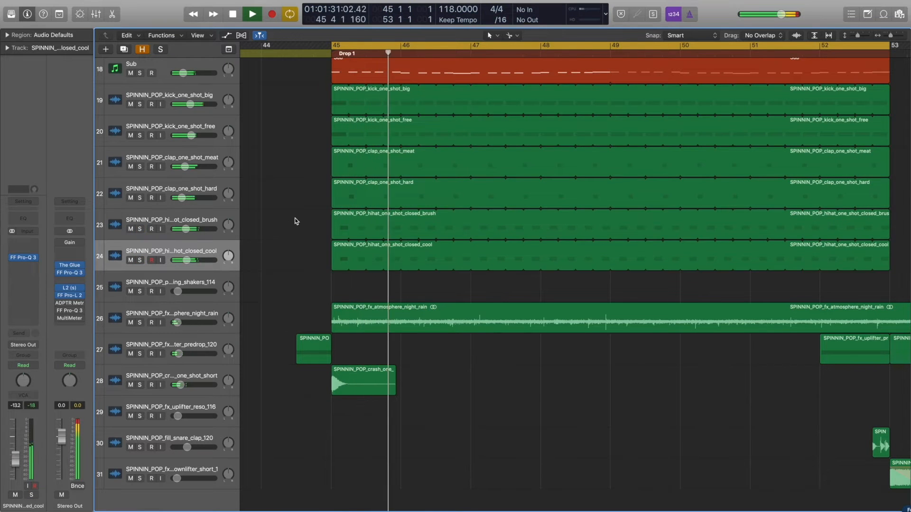
pyautogui.press('z')
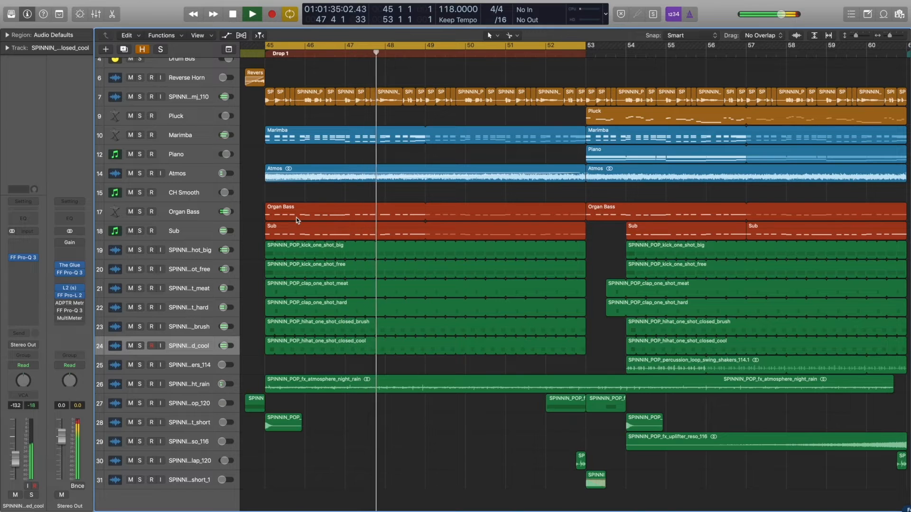
pyautogui.press('space')
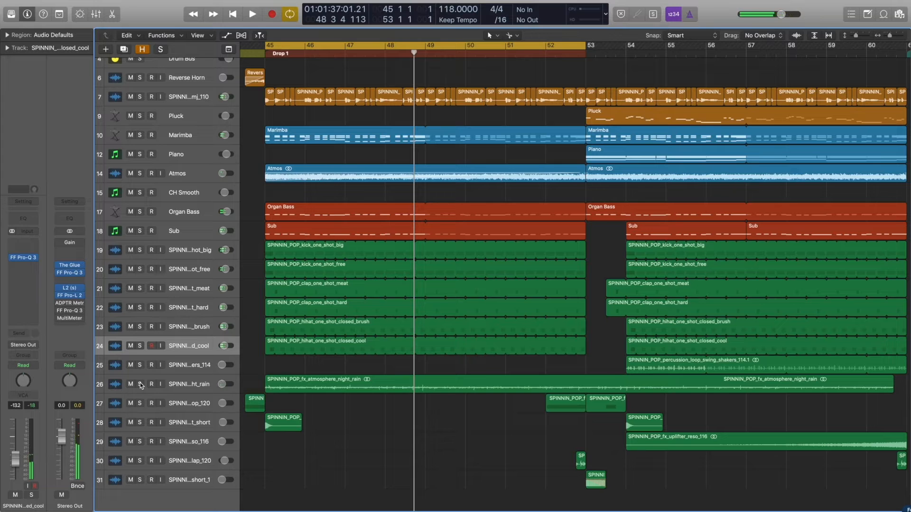
# Audition the SPINNIN_POP_fx_atmosphere_night_rain track soloed, and unsolo it during playback to hear it in the full mix.
pyautogui.click(140, 384)
pyautogui.press('space')
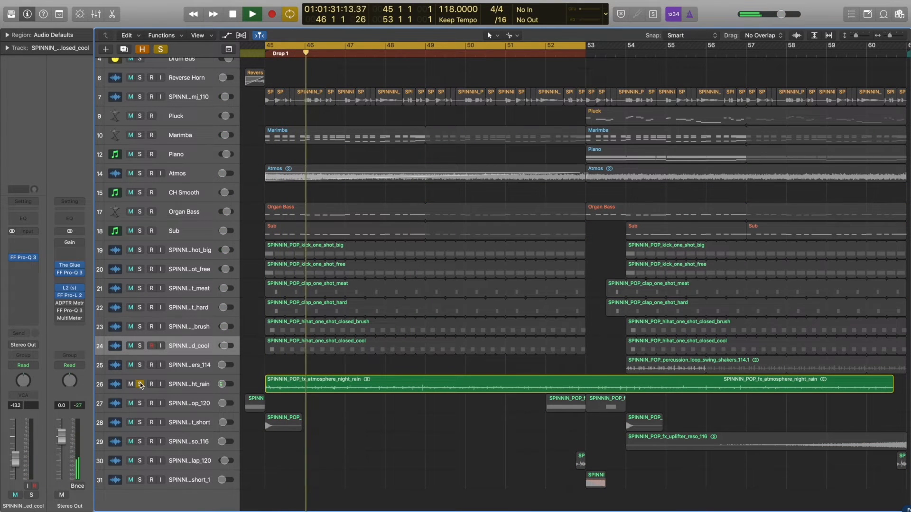
pyautogui.click(140, 383)
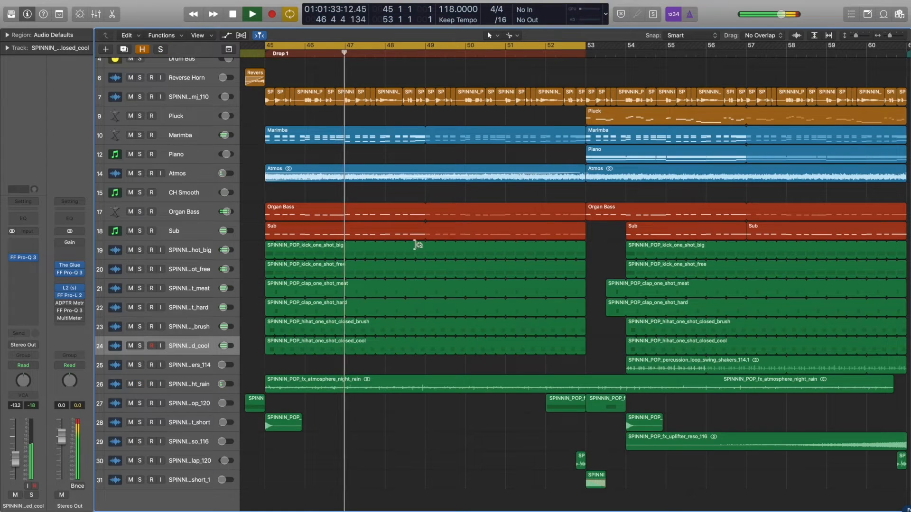
pyautogui.press('space')
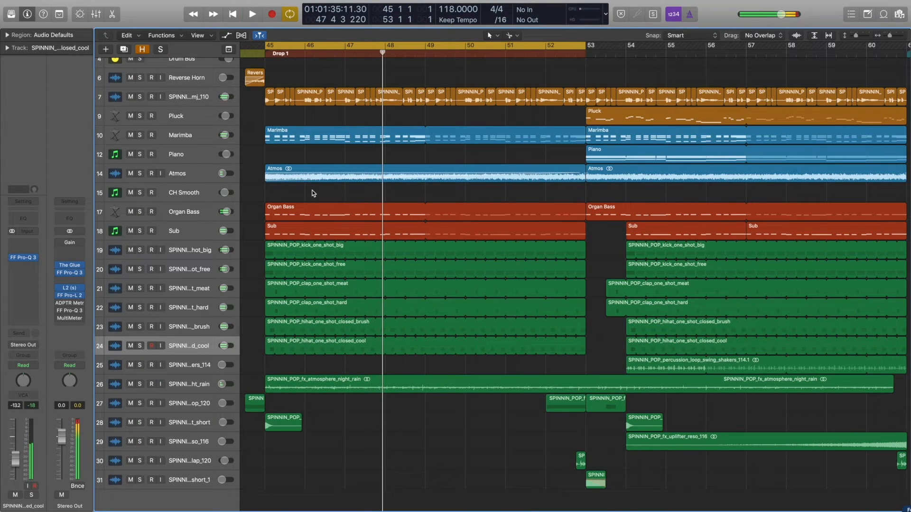
# Examine the fade-in on the Atmos region at bar 45 up close, and select the following Atmos region at bar 53.
pyautogui.click(355, 179)
pyautogui.press('z')
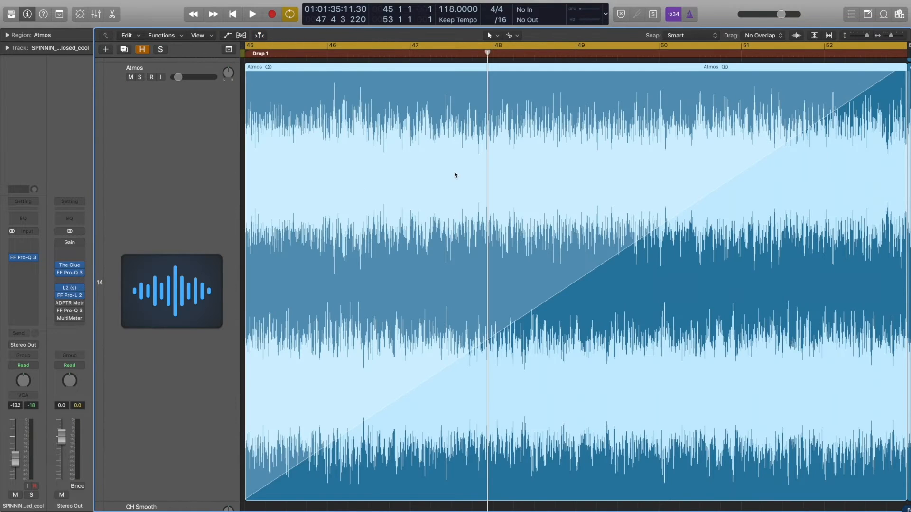
pyautogui.press('z')
pyautogui.click(612, 178)
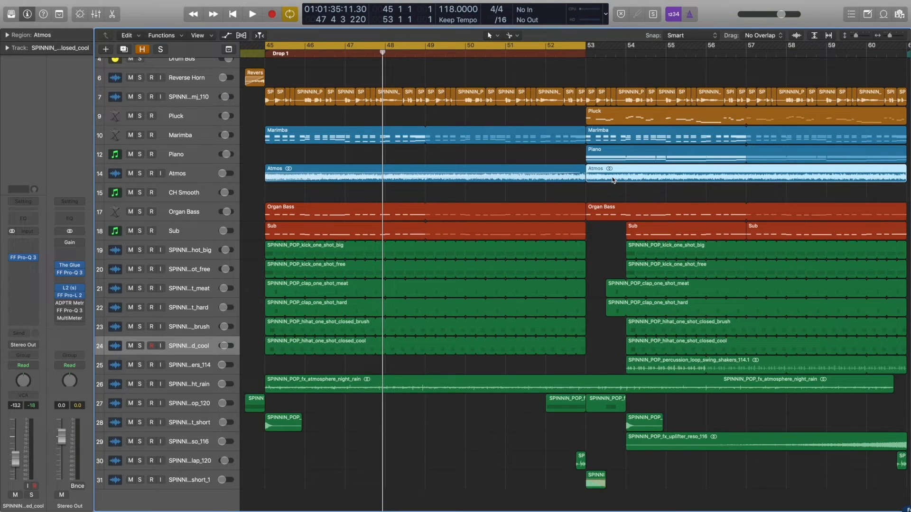
# Turn off the cycle range, select the Atmos track and reveal the hidden tracks.
pyautogui.press('super+Left')
pyautogui.press('super+Left')
pyautogui.press('super+Left')
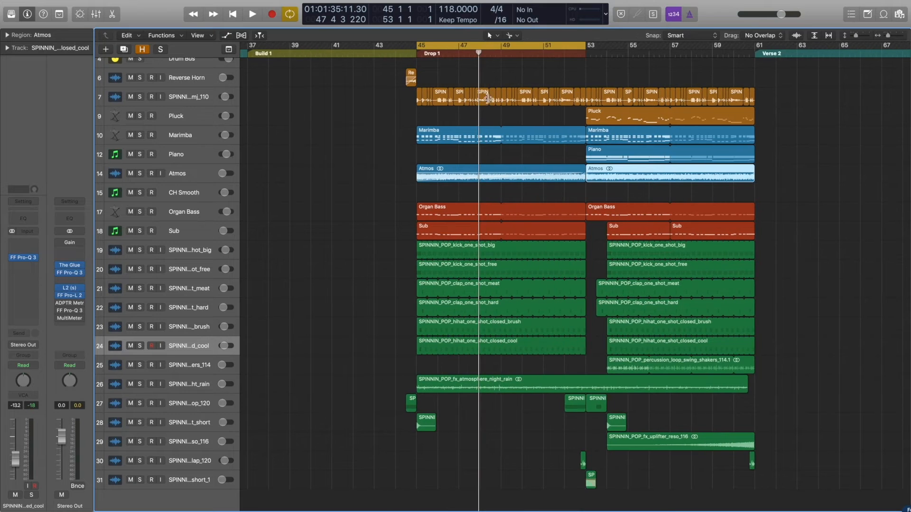
pyautogui.click(495, 46)
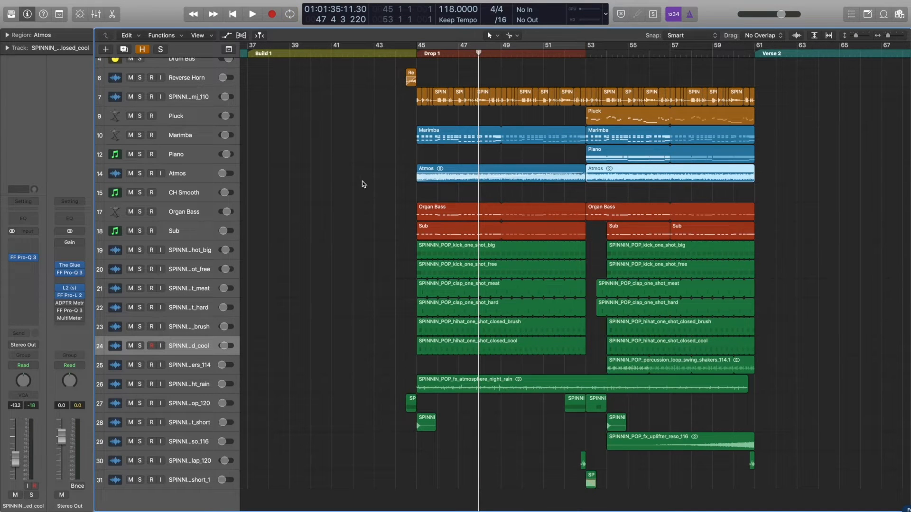
pyautogui.click(218, 179)
pyautogui.press('h')
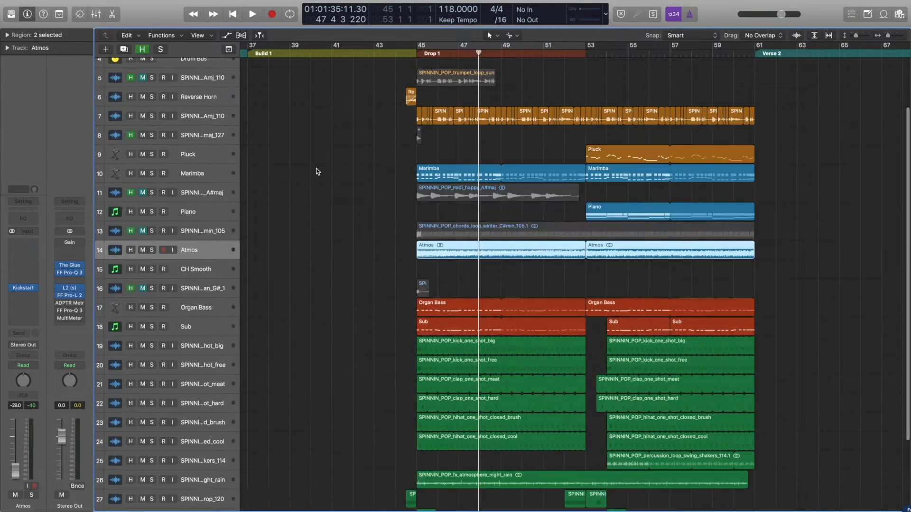
# Solo the muted SPINNIN_POP_chords_loop_winter_C#min_105 track and turn the cycle range back on over Drop 1.
pyautogui.click(376, 218)
pyautogui.click(212, 231)
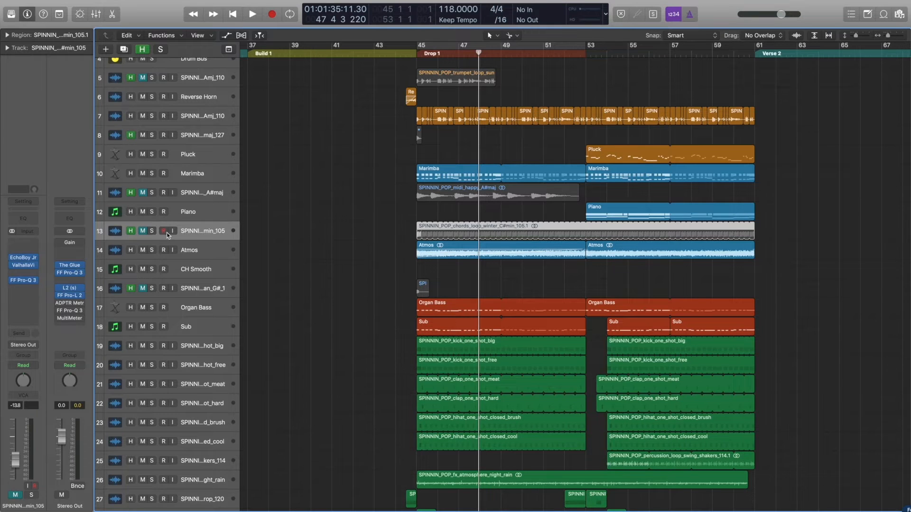
pyautogui.click(151, 231)
pyautogui.click(435, 47)
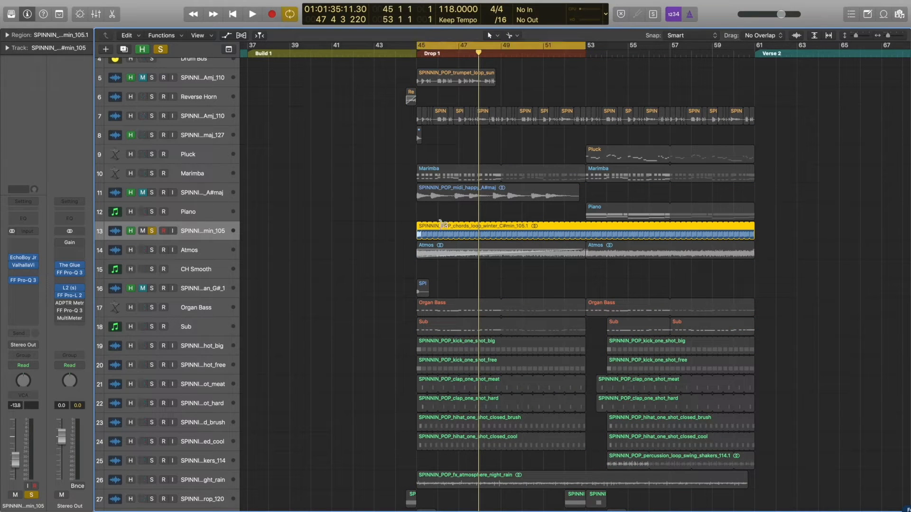
# Preview SPINNIN_POP_chords_loop_winter_C#min_105.wav from the tonal chords loops folder in the file browser, and hide the browser.
pyautogui.click(900, 15)
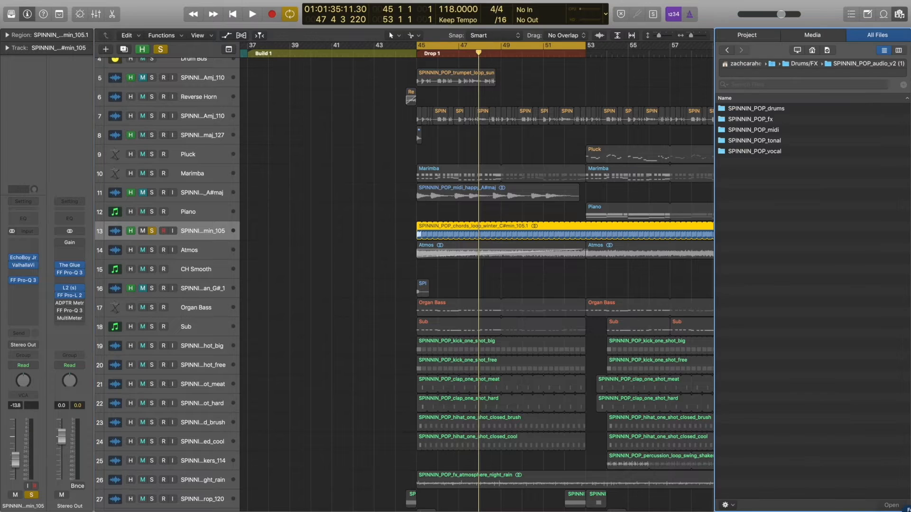
pyautogui.doubleClick(744, 141)
pyautogui.doubleClick(761, 109)
pyautogui.doubleClick(774, 121)
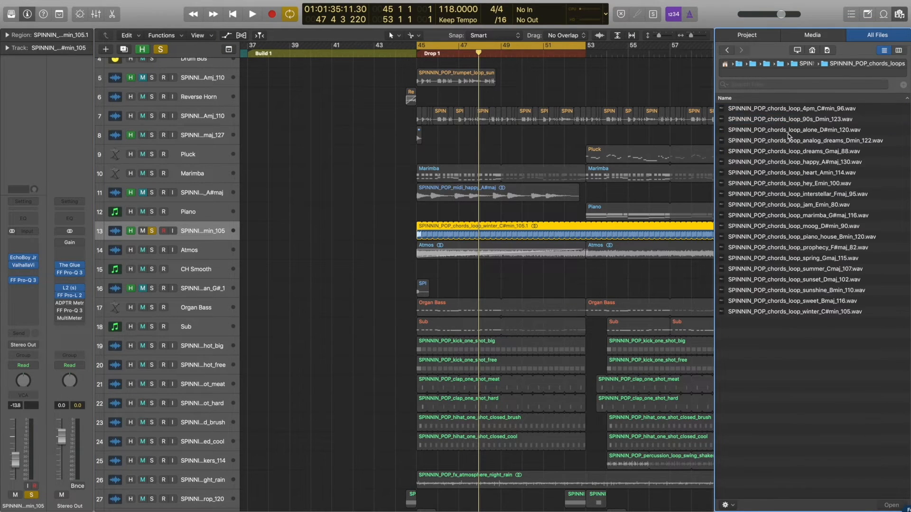
pyautogui.click(783, 312)
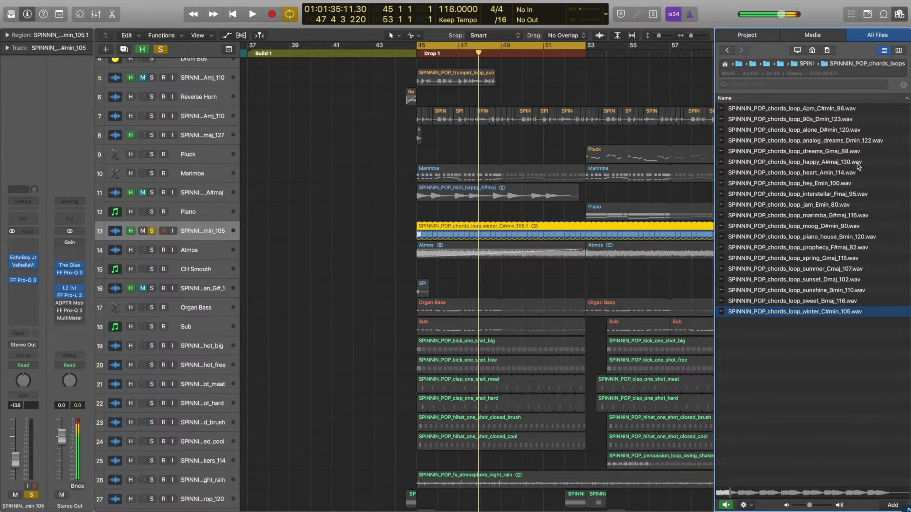
pyautogui.click(898, 15)
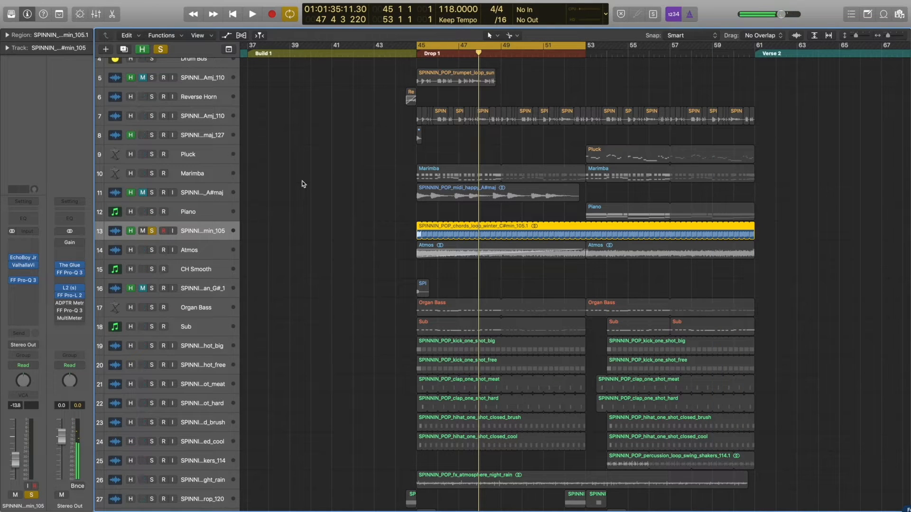
# Unsolo the winter chords loop track, and play the Atmos track soloed with bars 53 to 61 cycled.
pyautogui.click(152, 232)
pyautogui.click(152, 251)
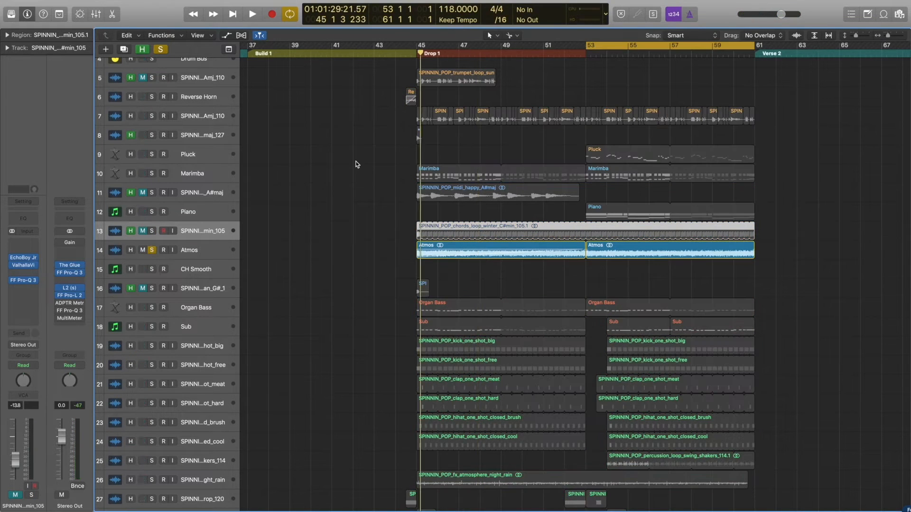
pyautogui.press('space')
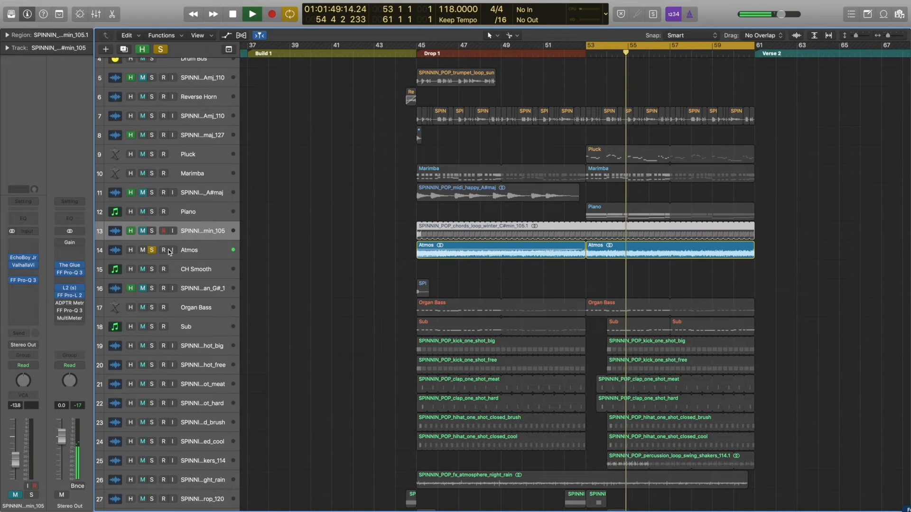
pyautogui.press('space')
# Switch the solo from Atmos to the winter chords loop track, and play it with its plug-ins bypassed.
pyautogui.click(152, 251)
pyautogui.click(154, 232)
pyautogui.press('space')
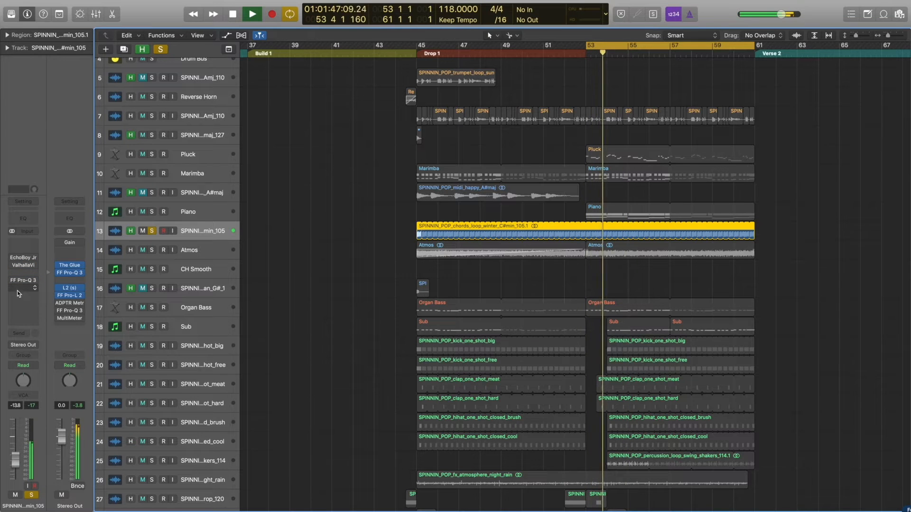
pyautogui.press('space')
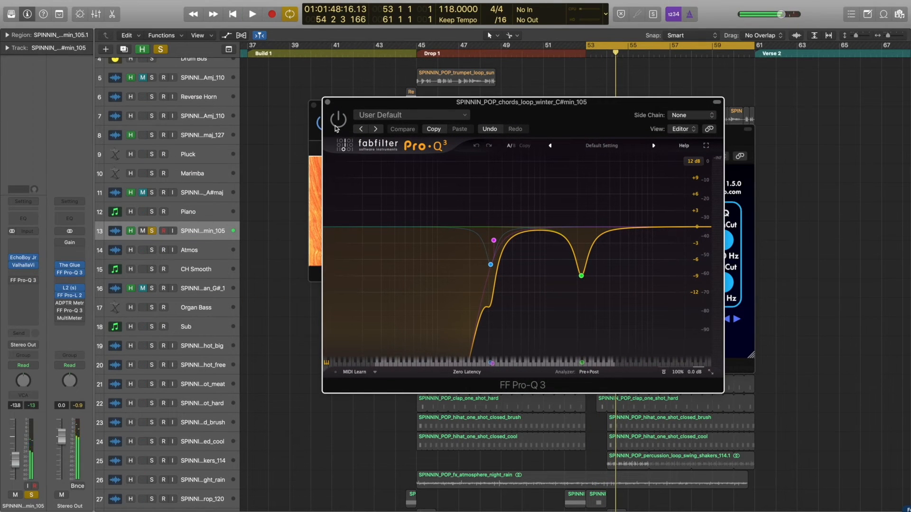
# Enable the winter chords loop's FF Pro-Q 3 and play it with the effects, then hide the plug-in windows and unsolo the track.
pyautogui.click(338, 119)
pyautogui.press('space')
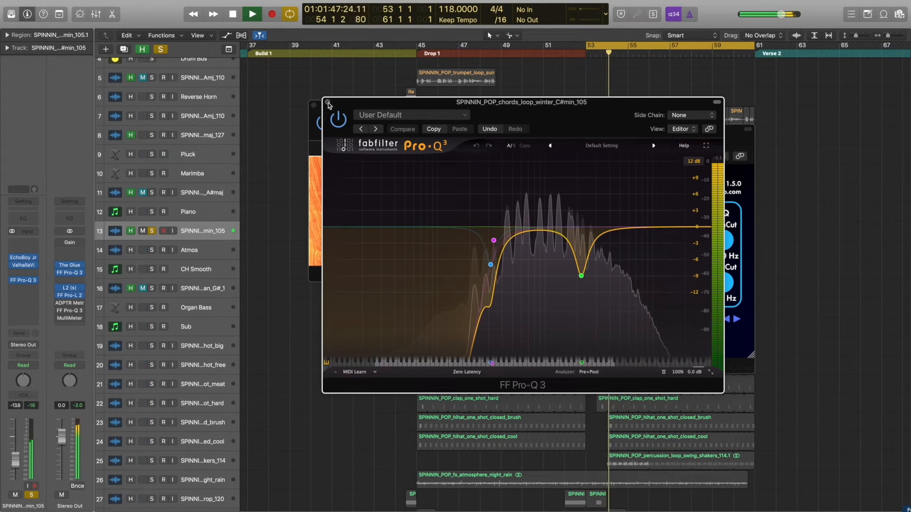
pyautogui.press('v')
pyautogui.press('space')
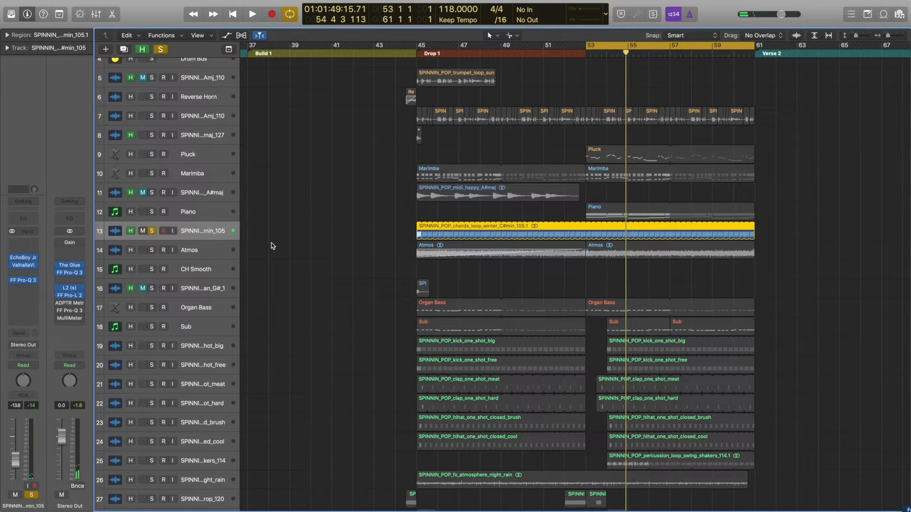
pyautogui.click(153, 231)
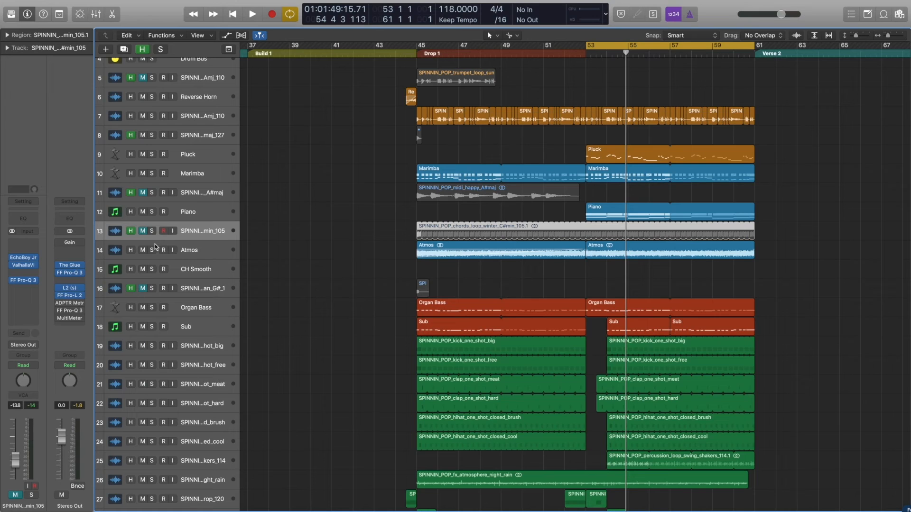
# Play the full mix from bar 53 with cycling off, briefly solo the Atmos track to compare, and stop playback.
pyautogui.click(739, 47)
pyautogui.click(743, 53)
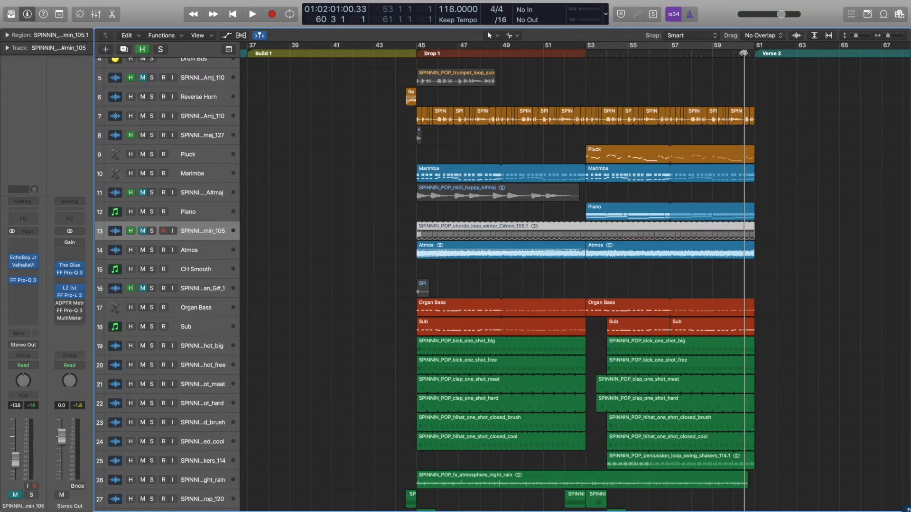
pyautogui.press('space')
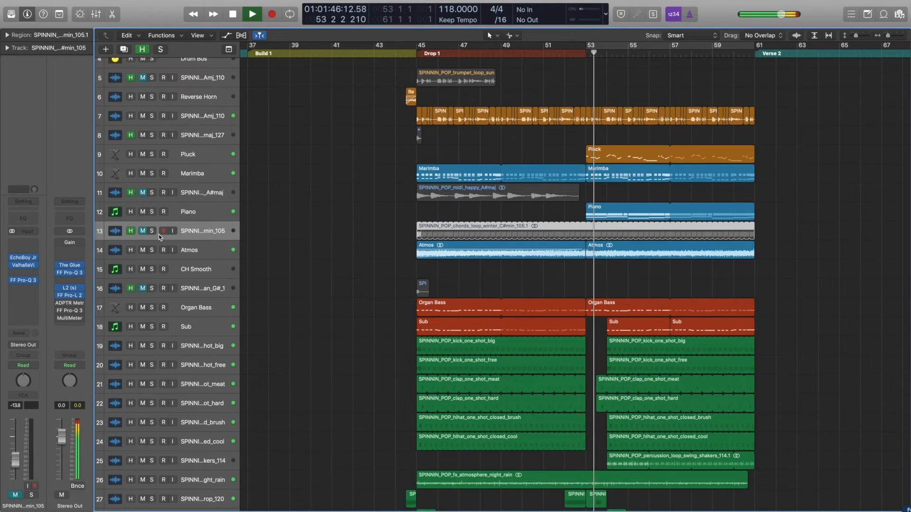
pyautogui.click(152, 250)
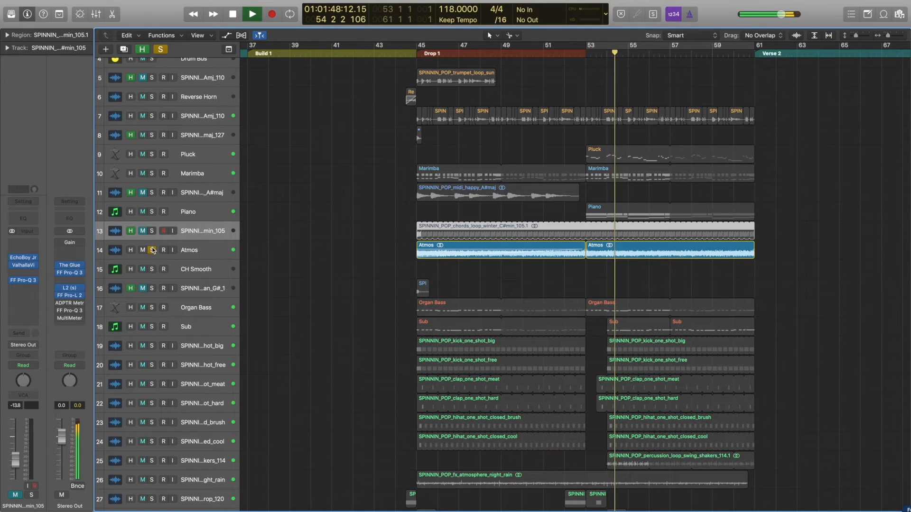
pyautogui.click(152, 250)
pyautogui.click(193, 251)
pyautogui.click(338, 241)
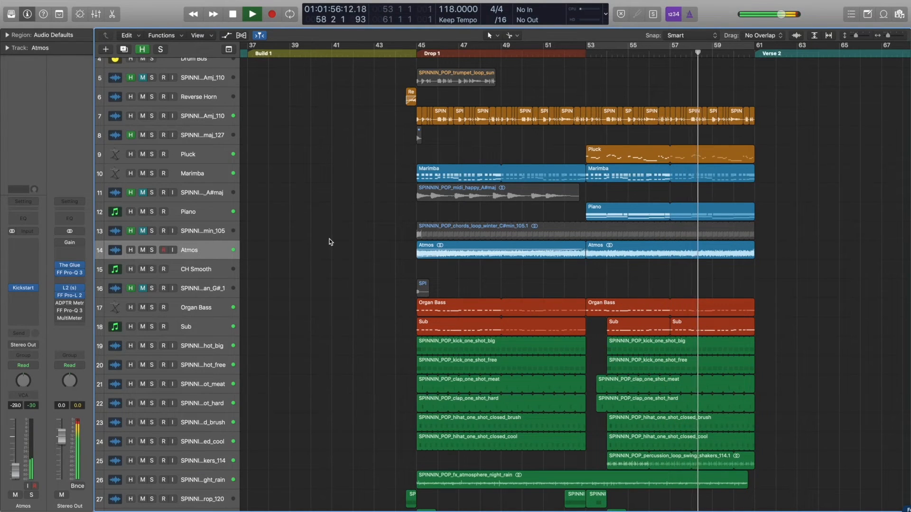
pyautogui.press('space')
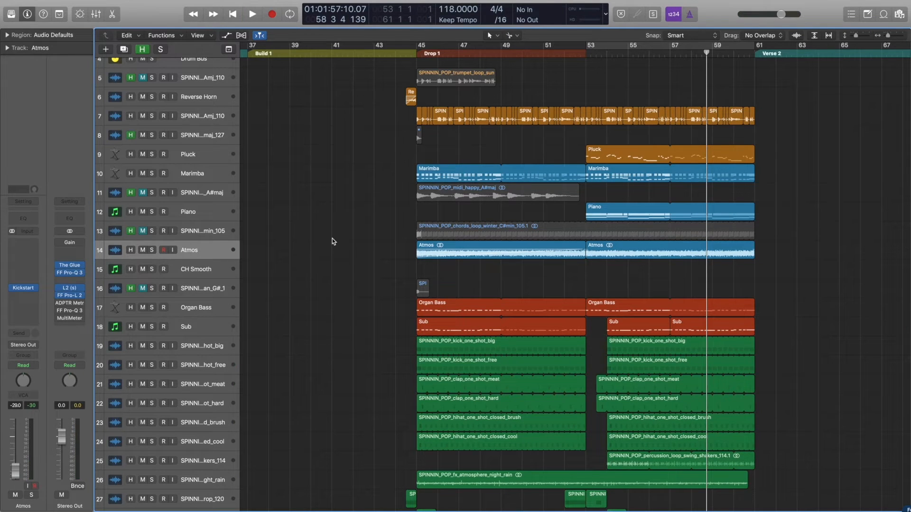
# Cycle bars 53 to 61, conceal the hidden tracks, and play the Organ Bass track soloed.
pyautogui.press('c')
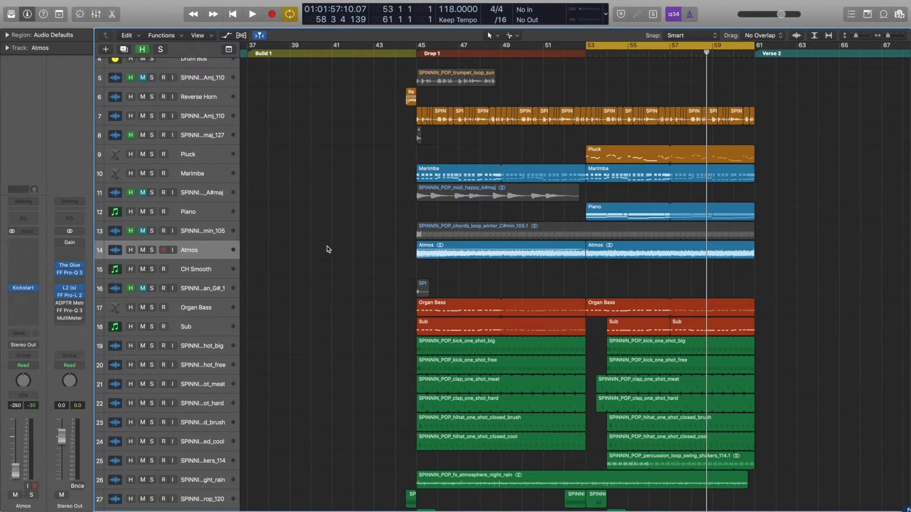
pyautogui.press('h')
pyautogui.click(189, 209)
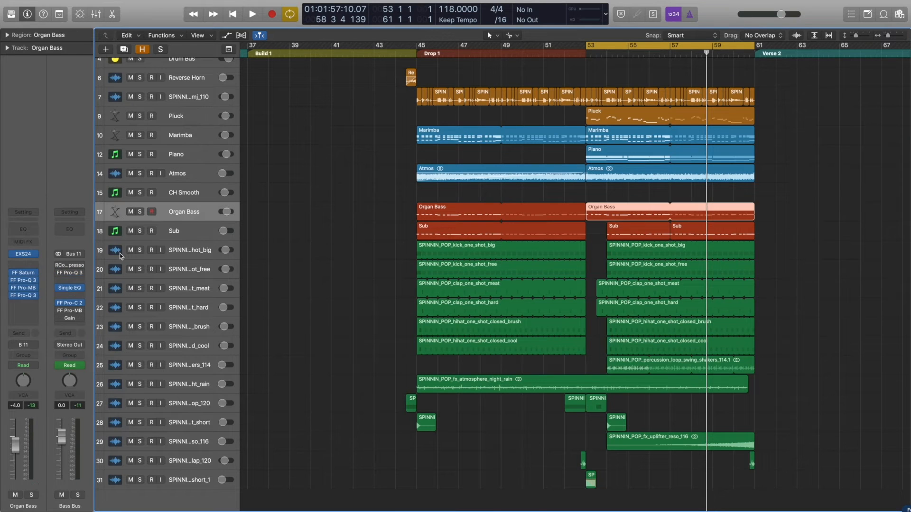
pyautogui.click(139, 212)
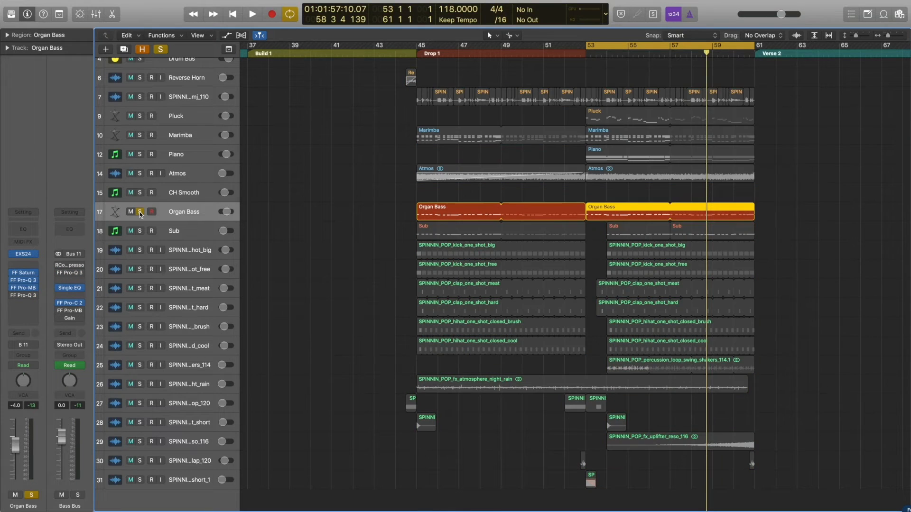
pyautogui.press('space')
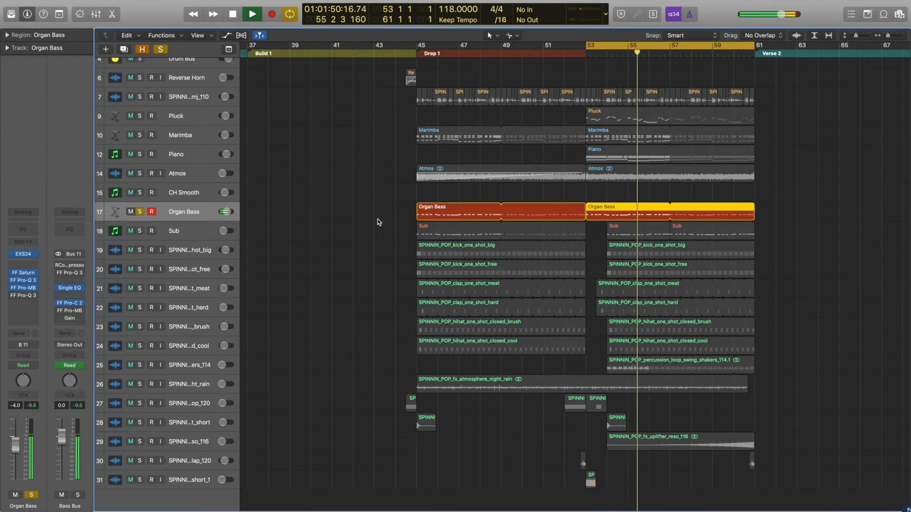
pyautogui.press('space')
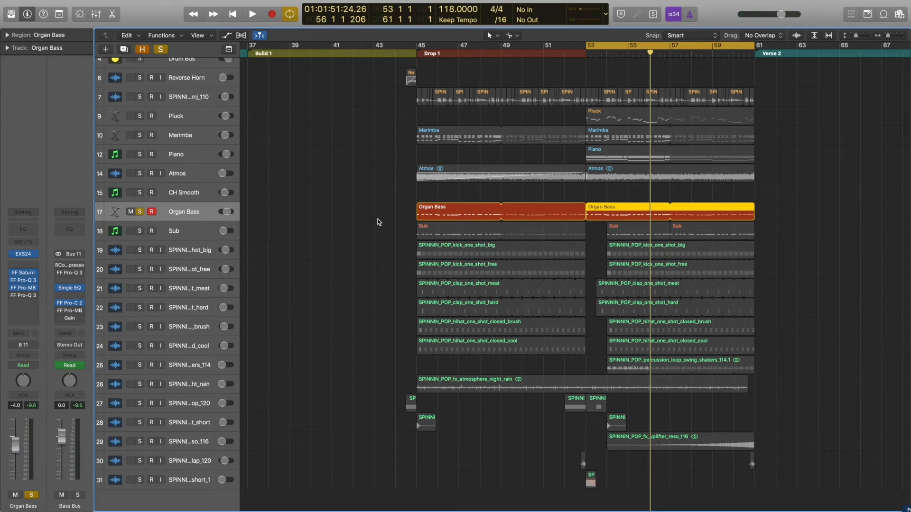
# Reveal the hidden tracks, switch the solo from Organ Bass to the muted one-shot on track 16, and play it from bar 45.
pyautogui.press('h')
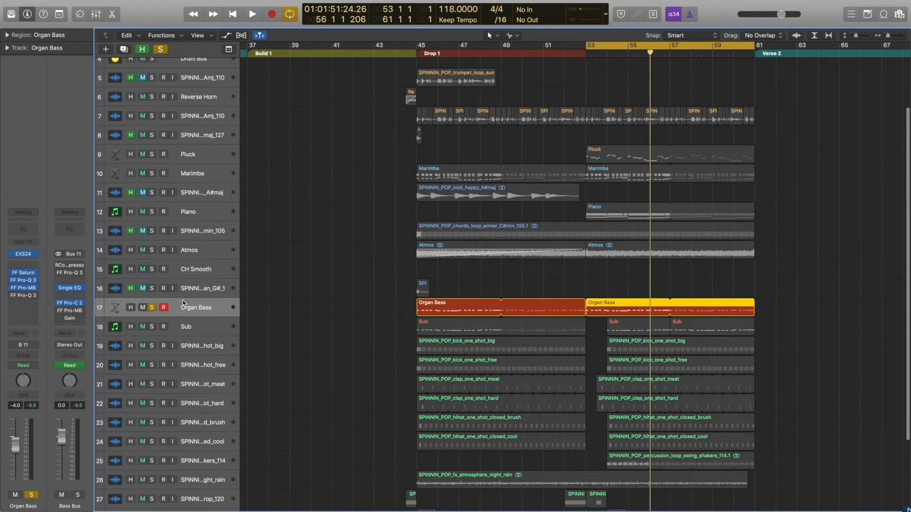
pyautogui.click(152, 308)
pyautogui.click(152, 289)
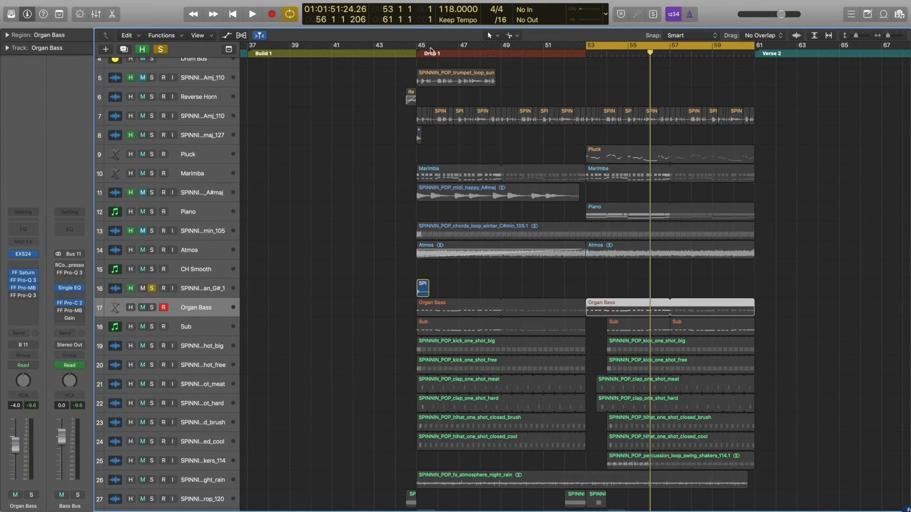
pyautogui.click(414, 54)
pyautogui.press('space')
pyautogui.click(414, 54)
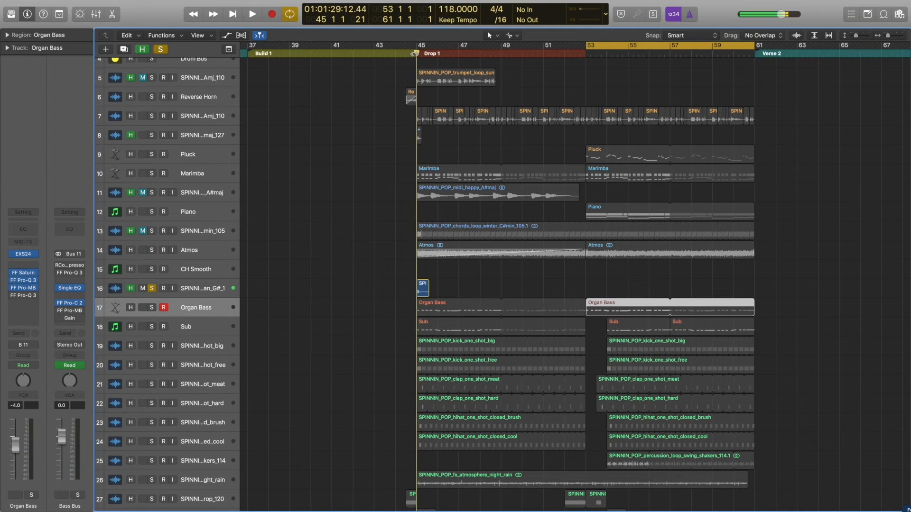
# Solo Organ Bass and play it from bar 53 while viewing its EXS24 sampler and its notes in the Piano Roll.
pyautogui.keyDown('alt'); pyautogui.click(152, 308); pyautogui.keyUp('alt')
pyautogui.click(24, 254)
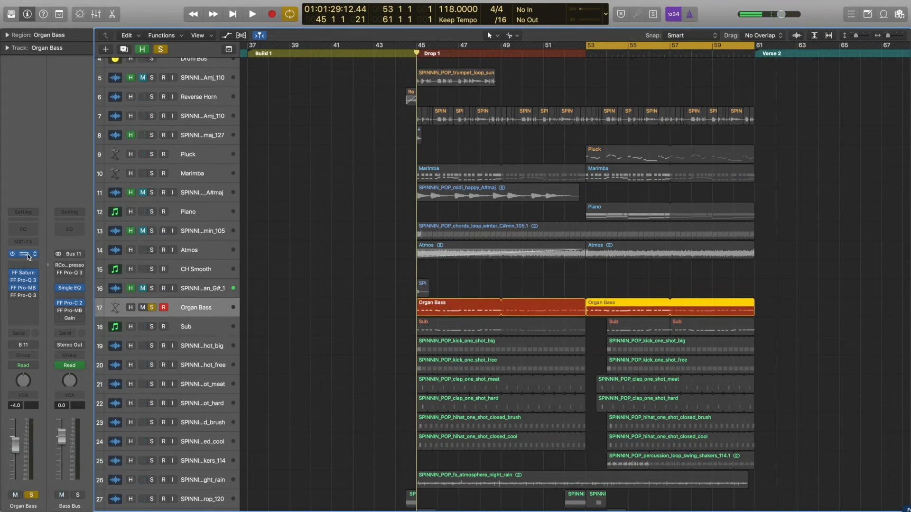
pyautogui.doubleClick(631, 311)
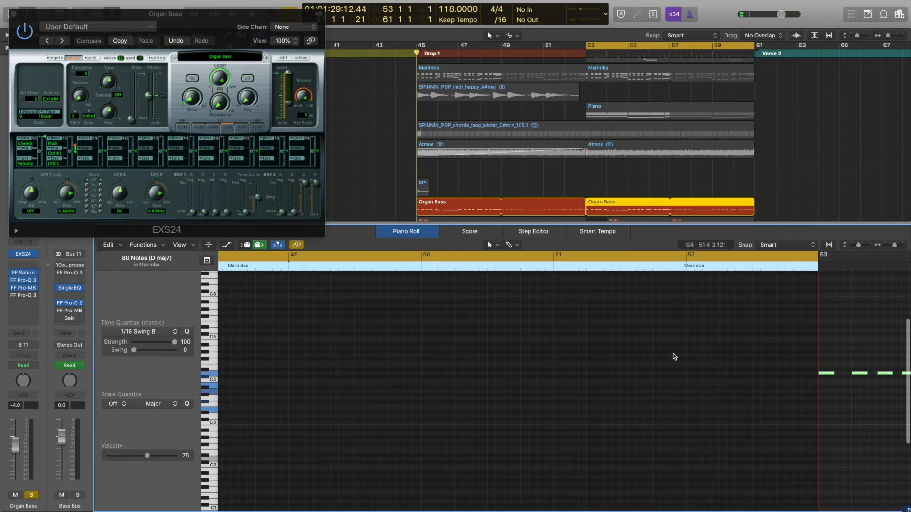
pyautogui.hscroll(10, 674, 357)
pyautogui.press('space')
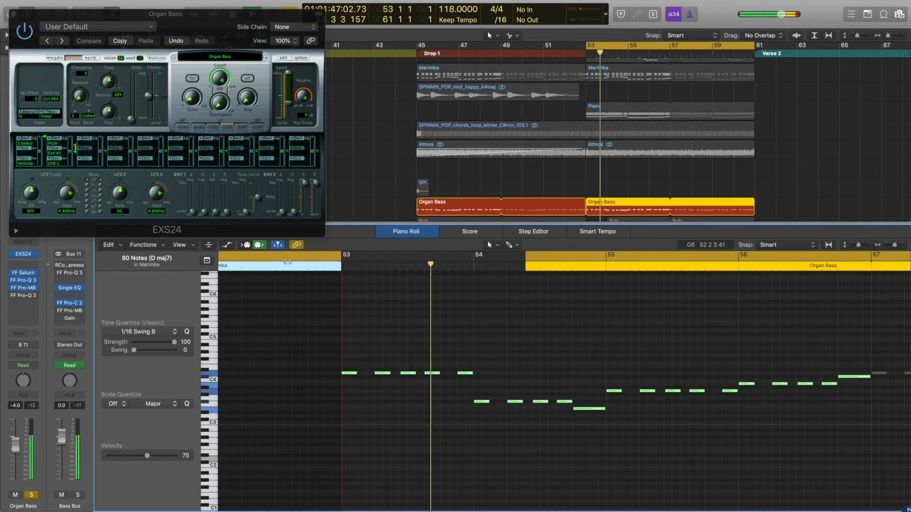
pyautogui.click(14, 14)
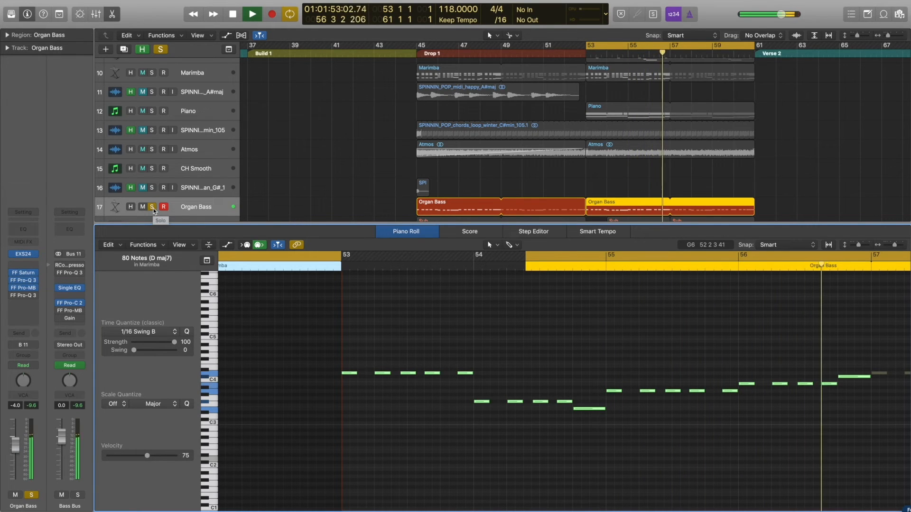
pyautogui.press('space')
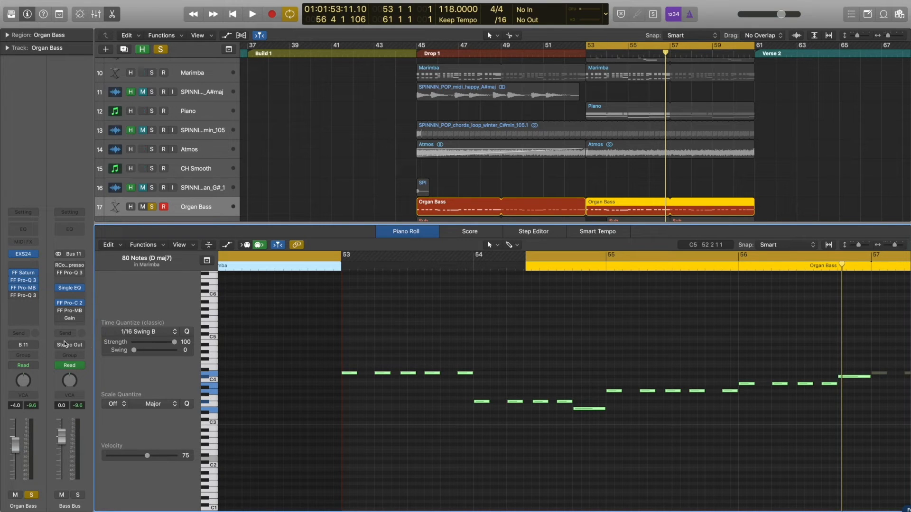
# Open the Bass Bus's FF Pro-C 2 sidechain compressor, play the unsoloed mix through it, and close it with the hidden tracks concealed.
pyautogui.click(72, 304)
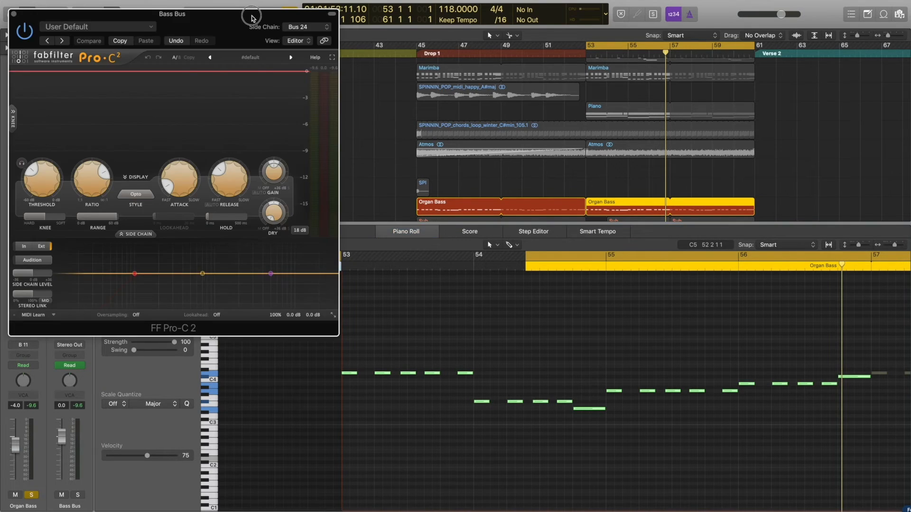
pyautogui.moveTo(251, 18); pyautogui.dragTo(456, 59)
pyautogui.press('e')
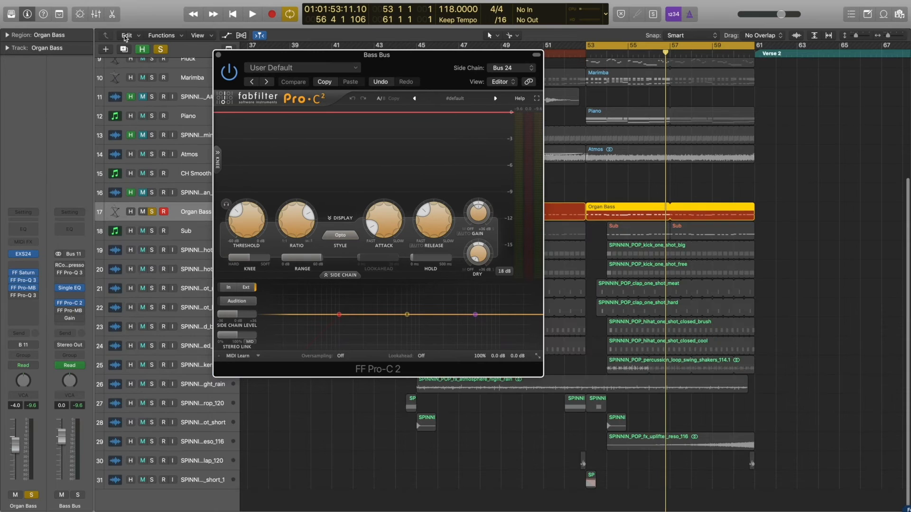
pyautogui.click(161, 50)
pyautogui.press('space')
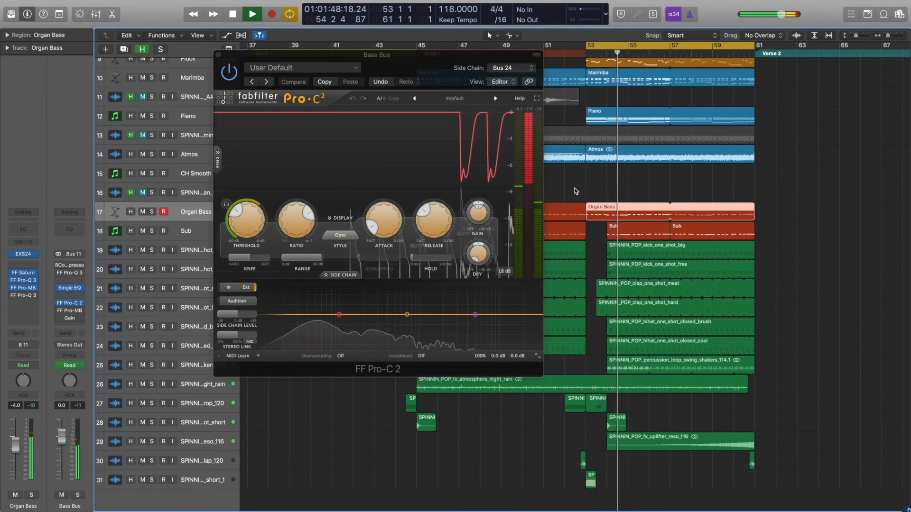
pyautogui.press('h')
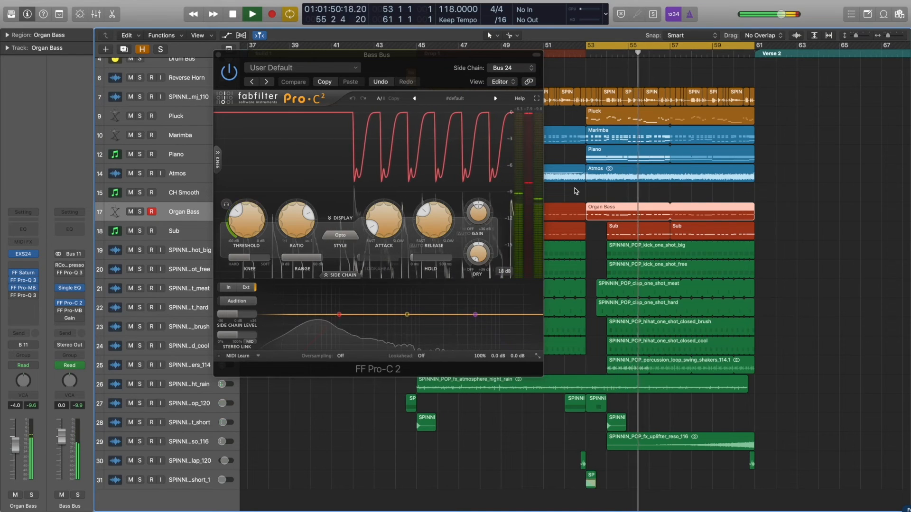
pyautogui.click(218, 55)
pyautogui.click(381, 220)
pyautogui.press('space')
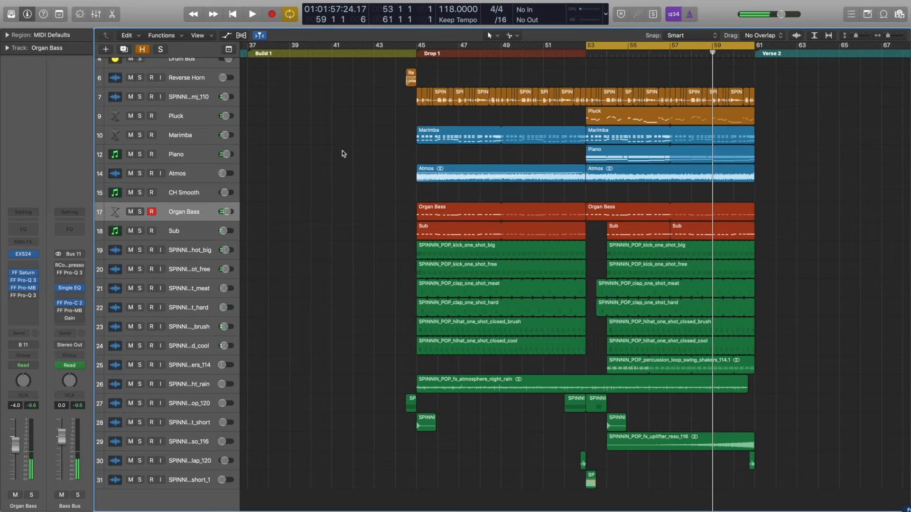
# Solo the Pluck track, play it from bar 53, and show its channel strip.
pyautogui.click(140, 116)
pyautogui.press('space')
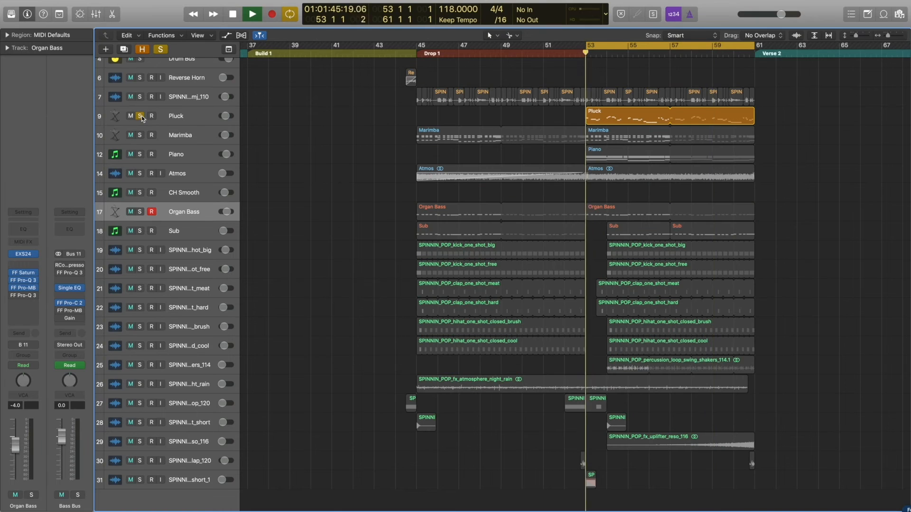
pyautogui.click(178, 119)
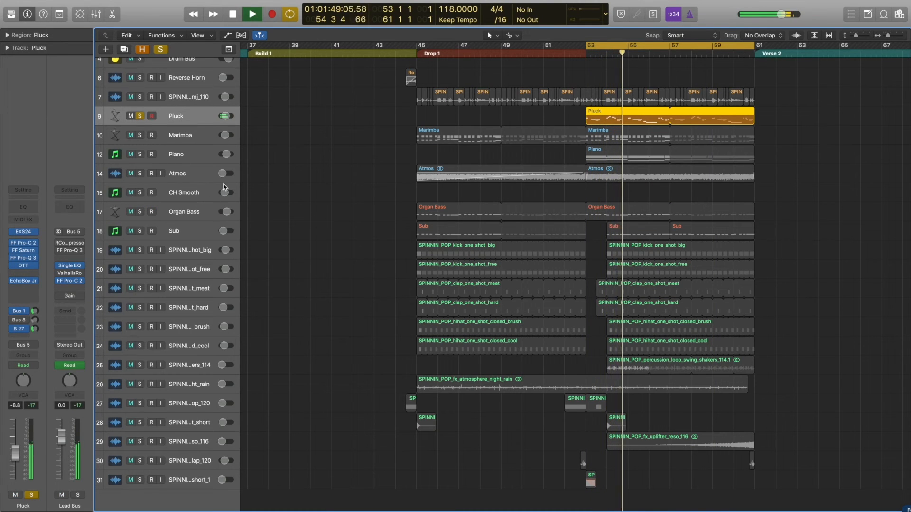
pyautogui.press('space')
# Reveal the hidden tracks, add the short sample on track 8 to the solo, play both, and unsolo the sample.
pyautogui.press('h')
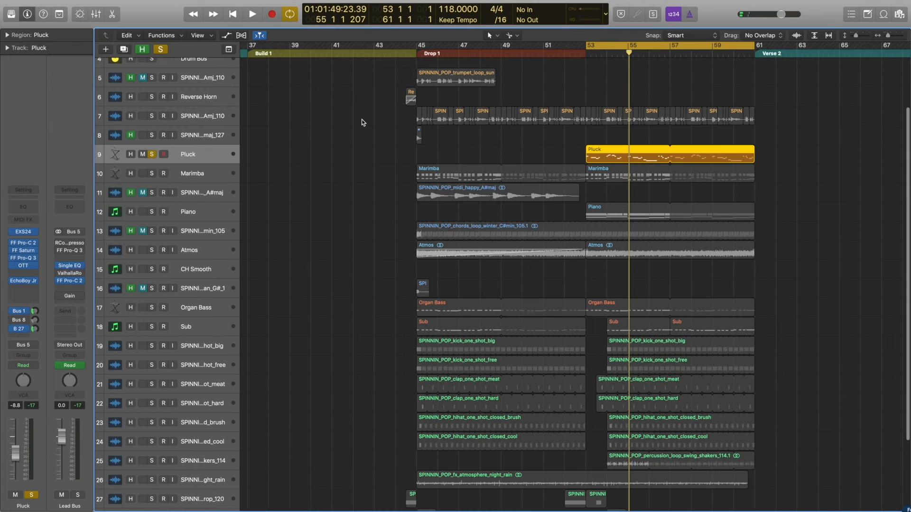
pyautogui.click(429, 54)
pyautogui.click(152, 135)
pyautogui.press('space')
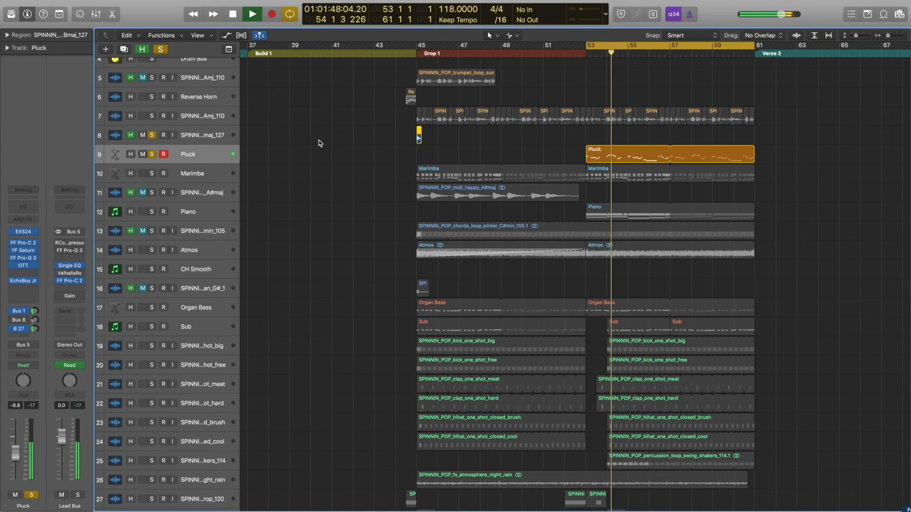
pyautogui.click(151, 135)
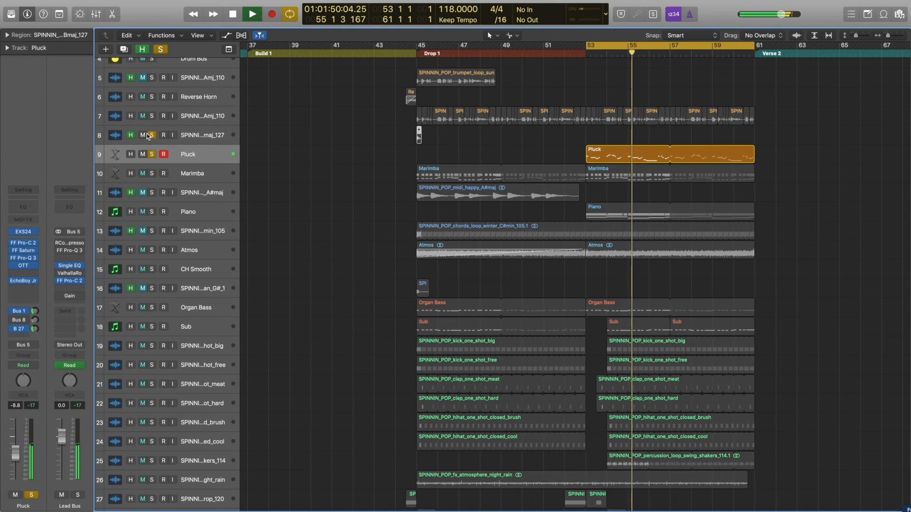
# Conceal the hidden tracks, clear the solos, and play the full drop past bar 61 with cycling off.
pyautogui.press('h')
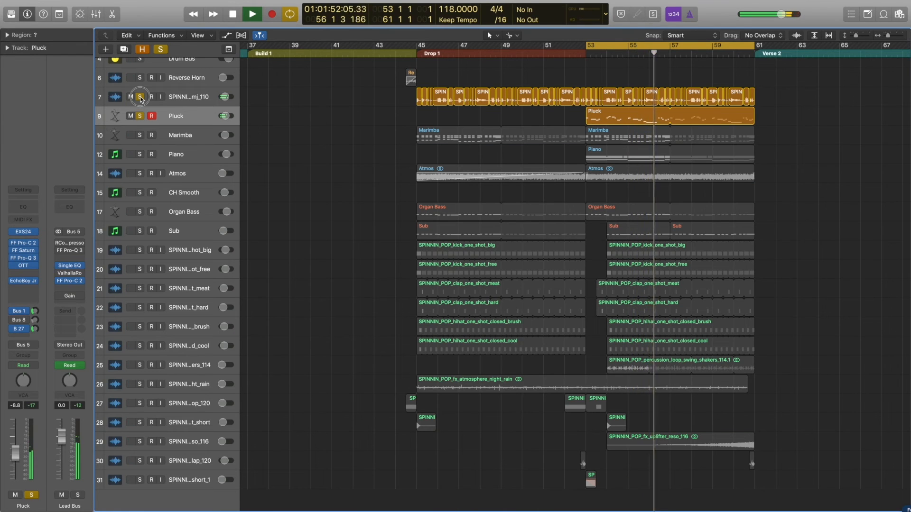
pyautogui.keyDown('alt'); pyautogui.click(140, 98); pyautogui.keyUp('alt')
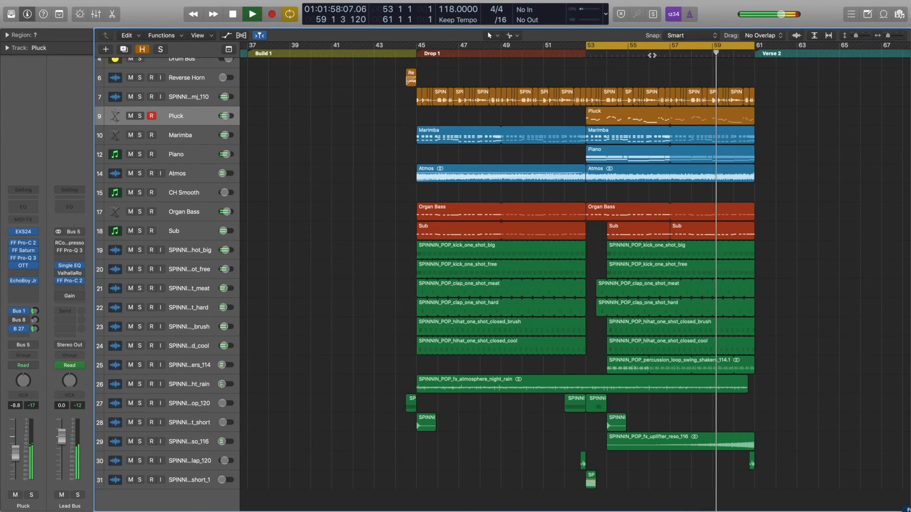
pyautogui.press('c')
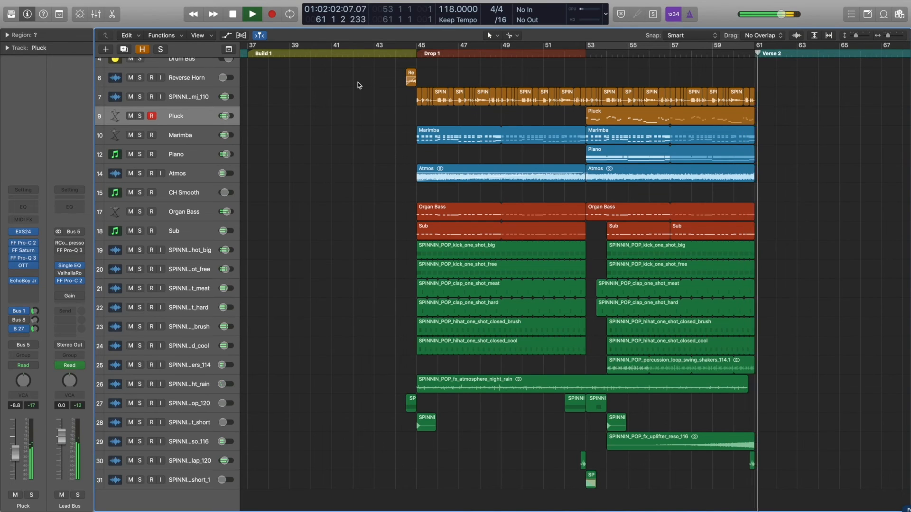
pyautogui.press('space')
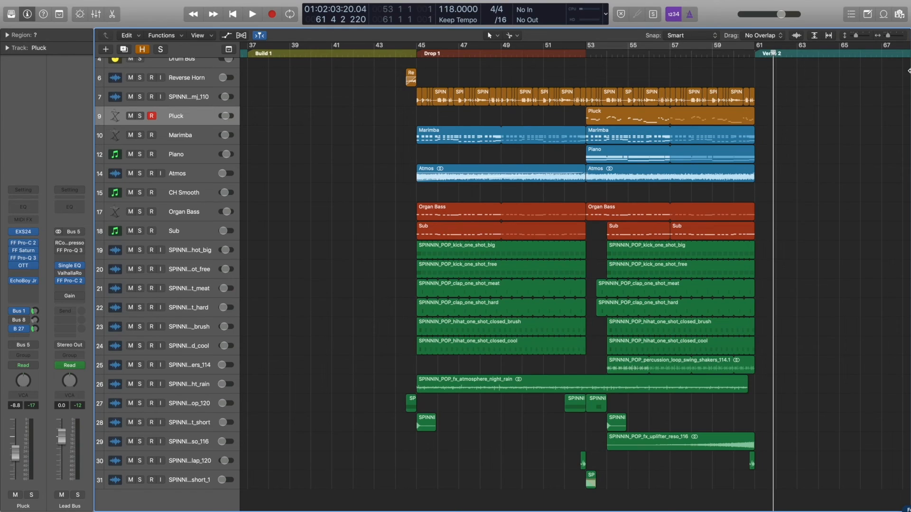
# Add SPINNIN_POP_midi_alone_D#min.mid from the pack's SPINNIN_POP_midi folder as a new instrument track starting at bar 45.
pyautogui.click(899, 14)
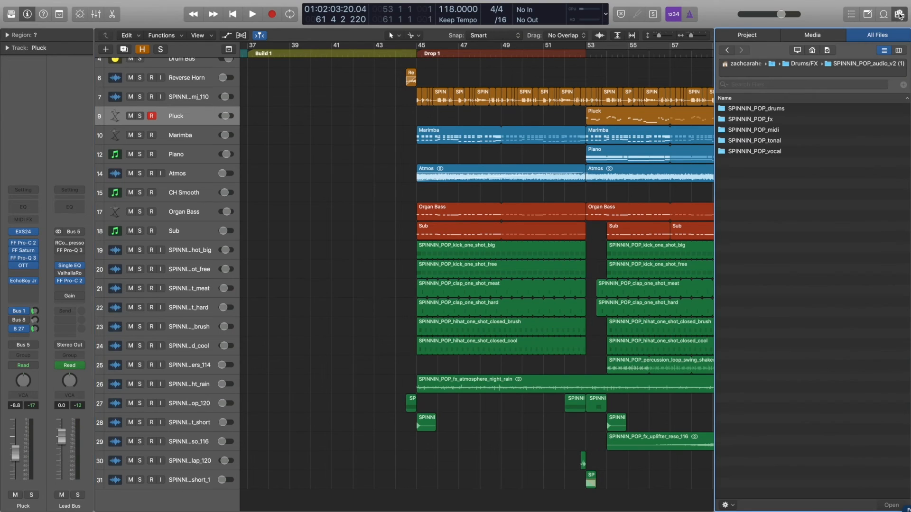
pyautogui.click(760, 110)
pyautogui.click(759, 121)
pyautogui.doubleClick(760, 131)
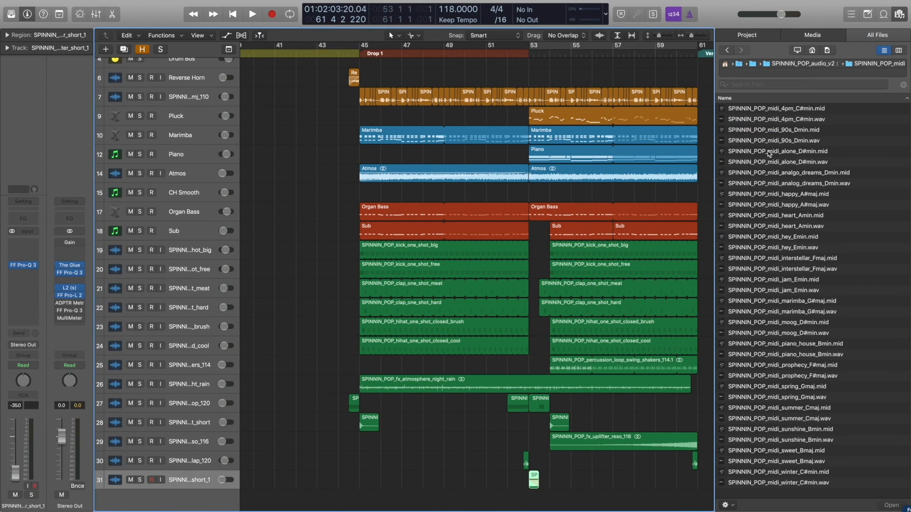
pyautogui.moveTo(769, 153); pyautogui.dragTo(362, 501)
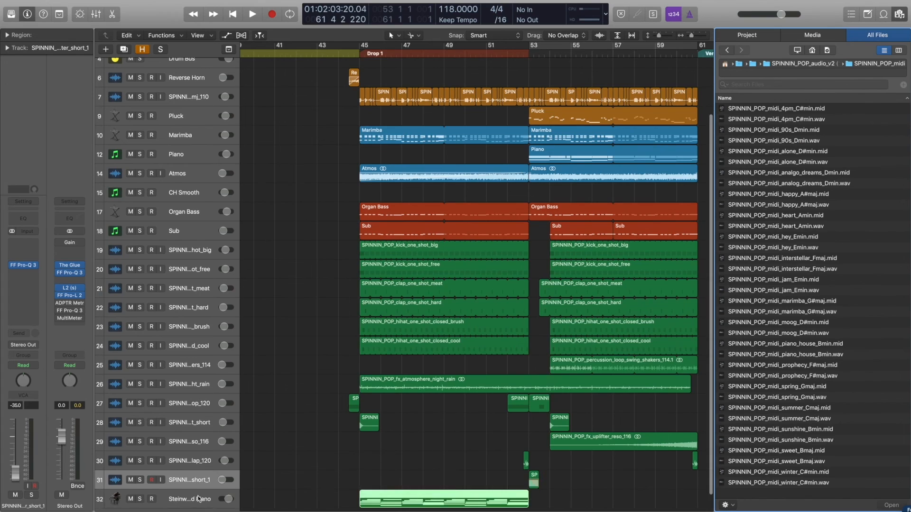
# Solo the new Steinway Grand Piano track and play its imported MIDI region.
pyautogui.press('s')
pyautogui.press('space')
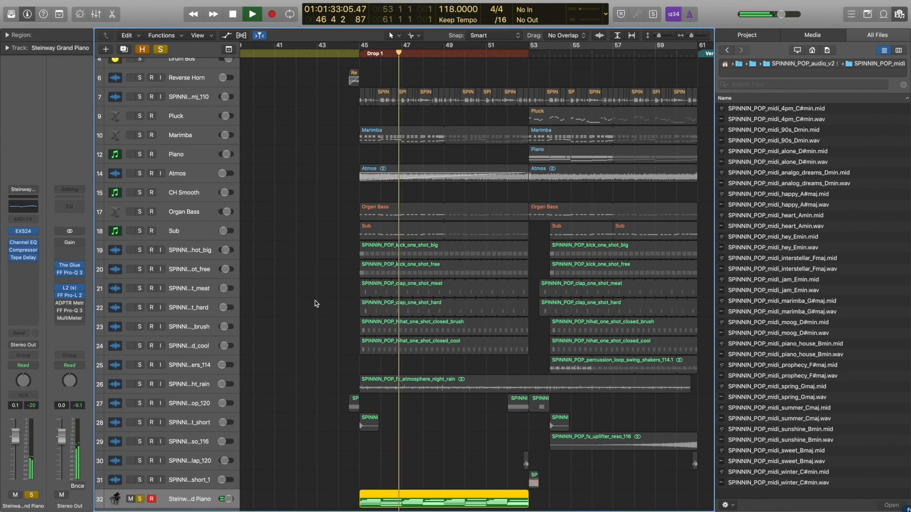
pyautogui.press('space')
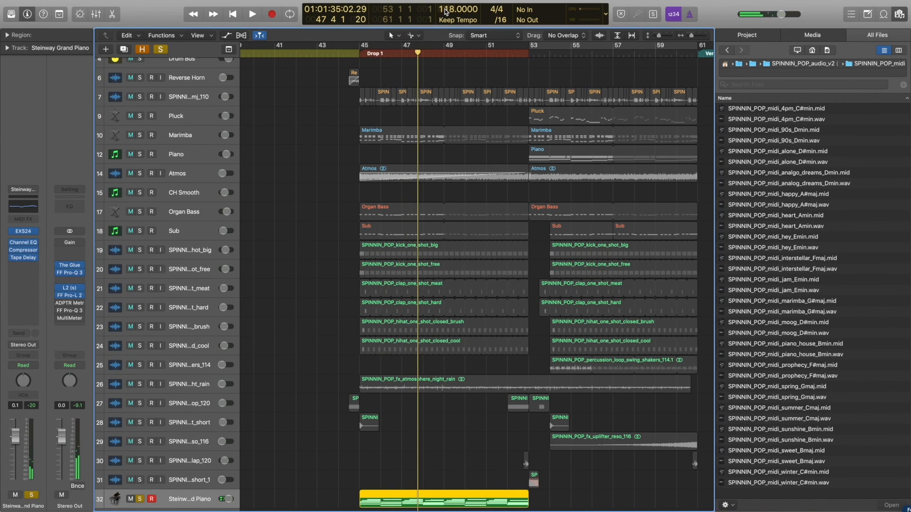
# Set the project tempo to 161 and play the soloed piano region from bar 45.
pyautogui.moveTo(453, 9); pyautogui.dragTo(453, 0)
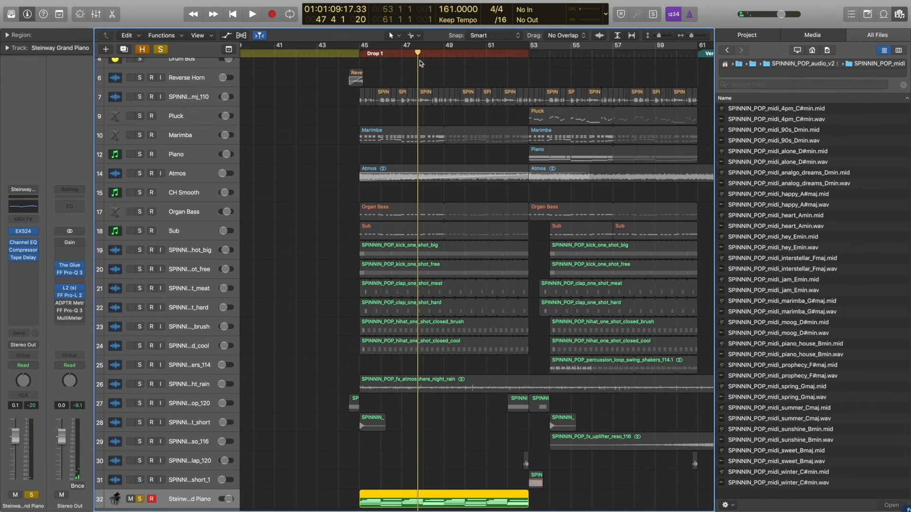
pyautogui.doubleClick(361, 52)
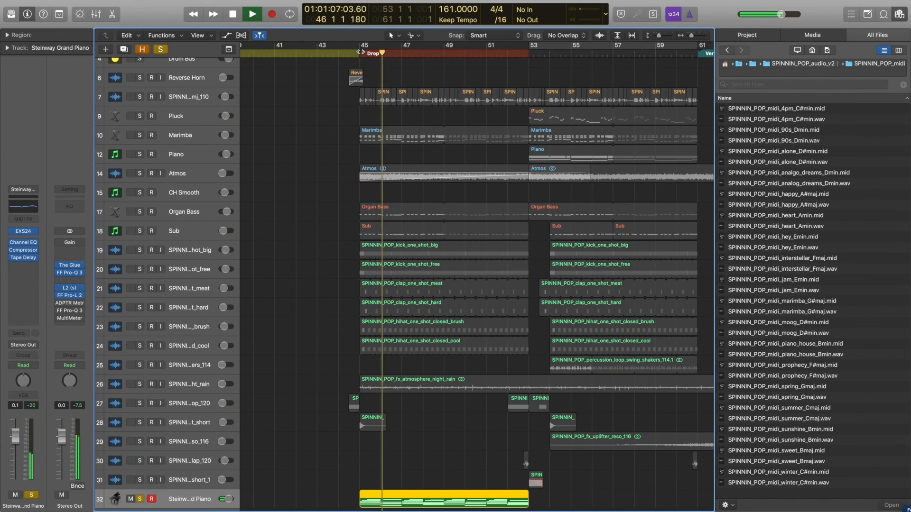